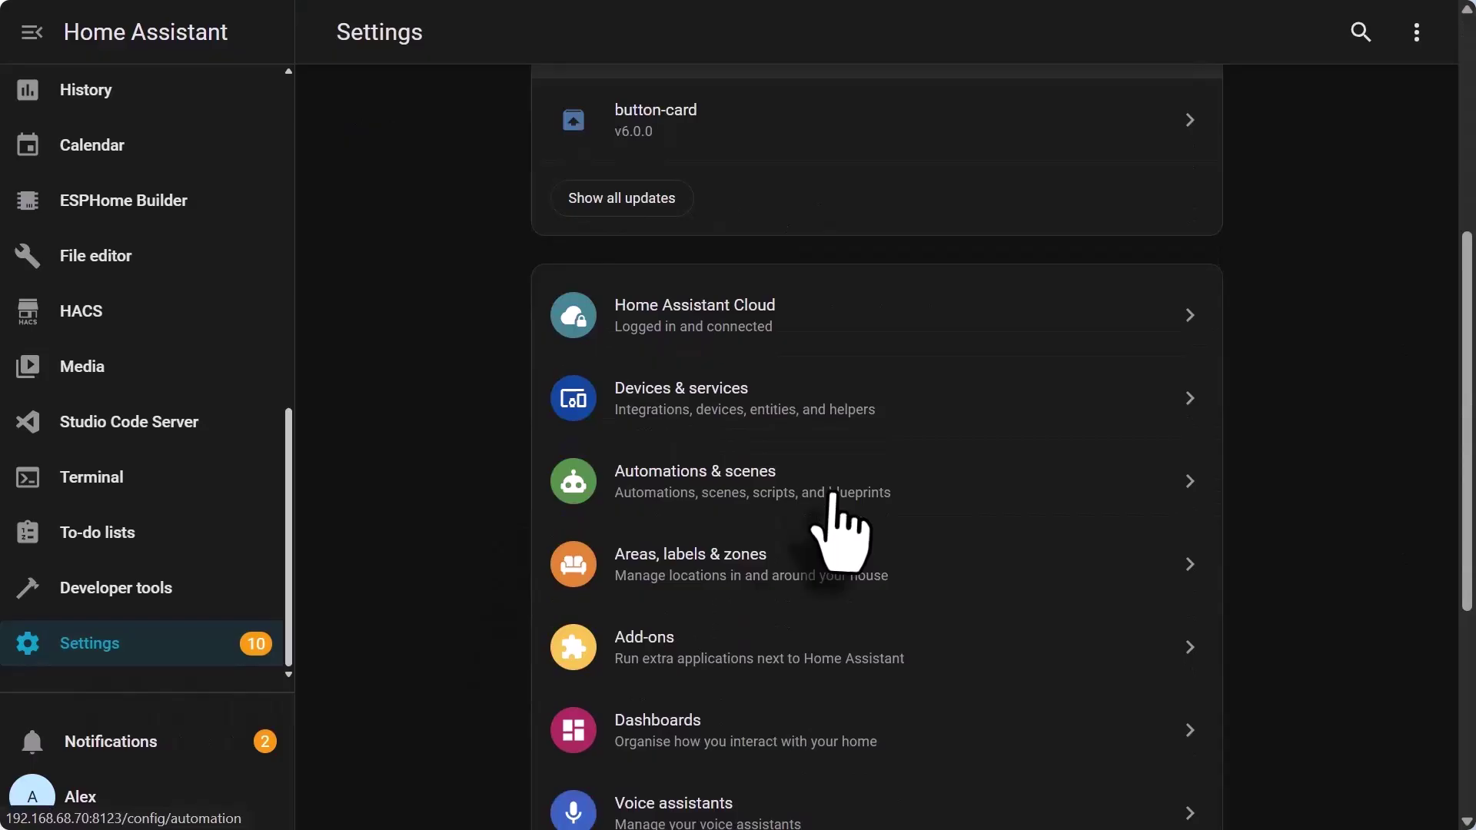
- Filter the All hardware list by 'serial' to find the Sonoff dongle on ttyUSB0
click(676, 637)
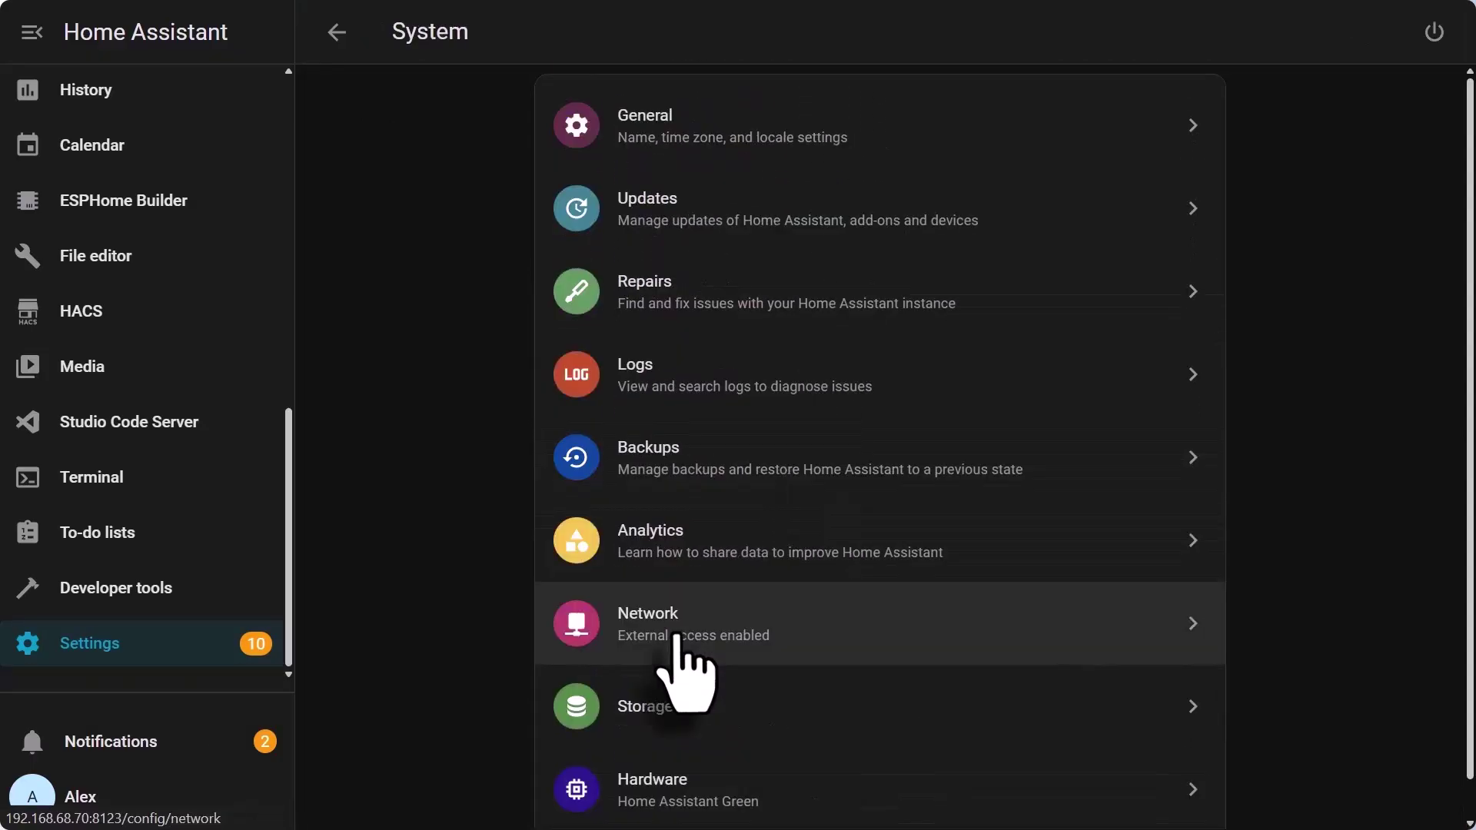
scroll(665, 569, down, 1)
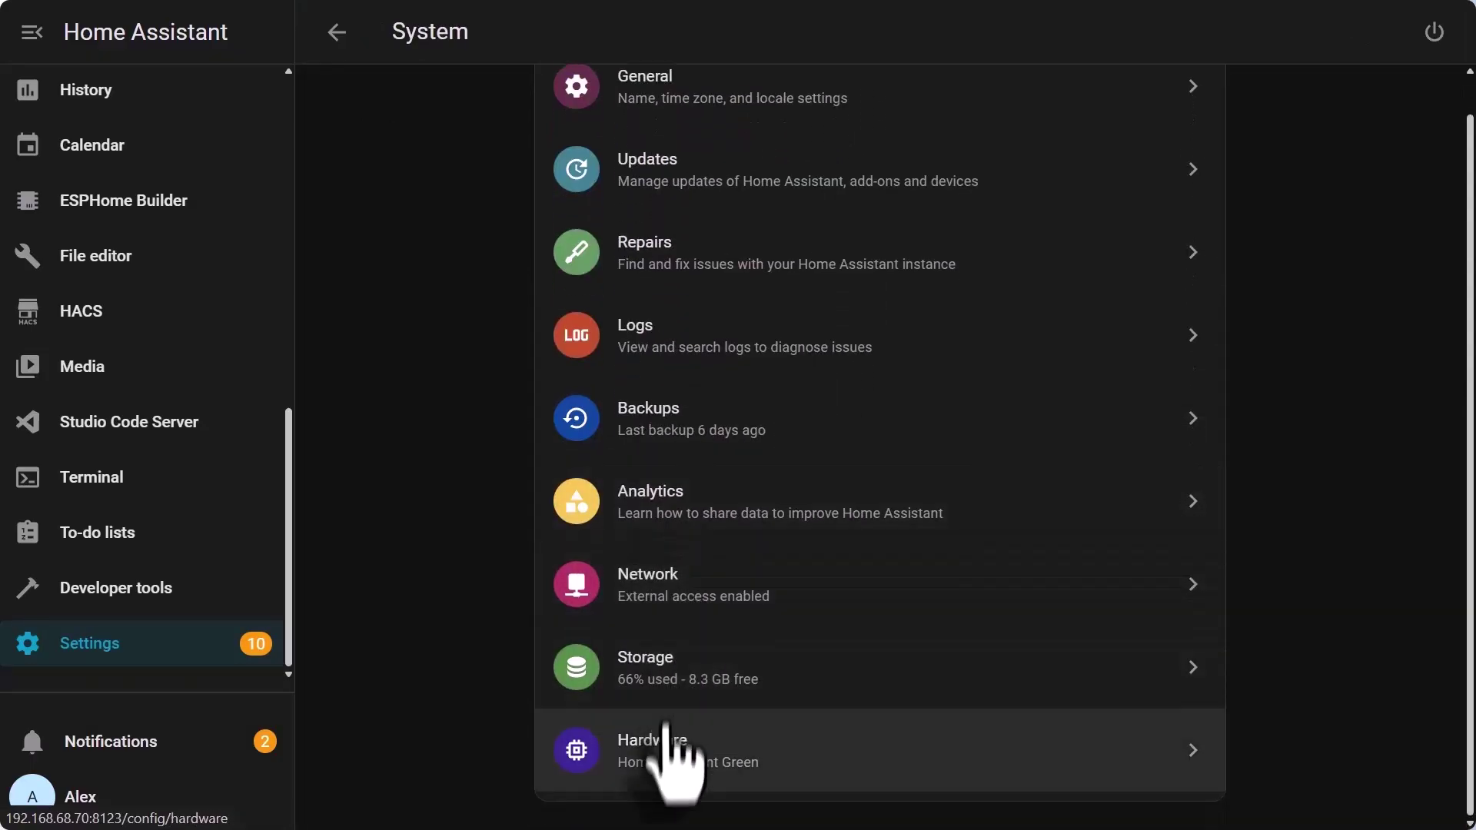
click(661, 757)
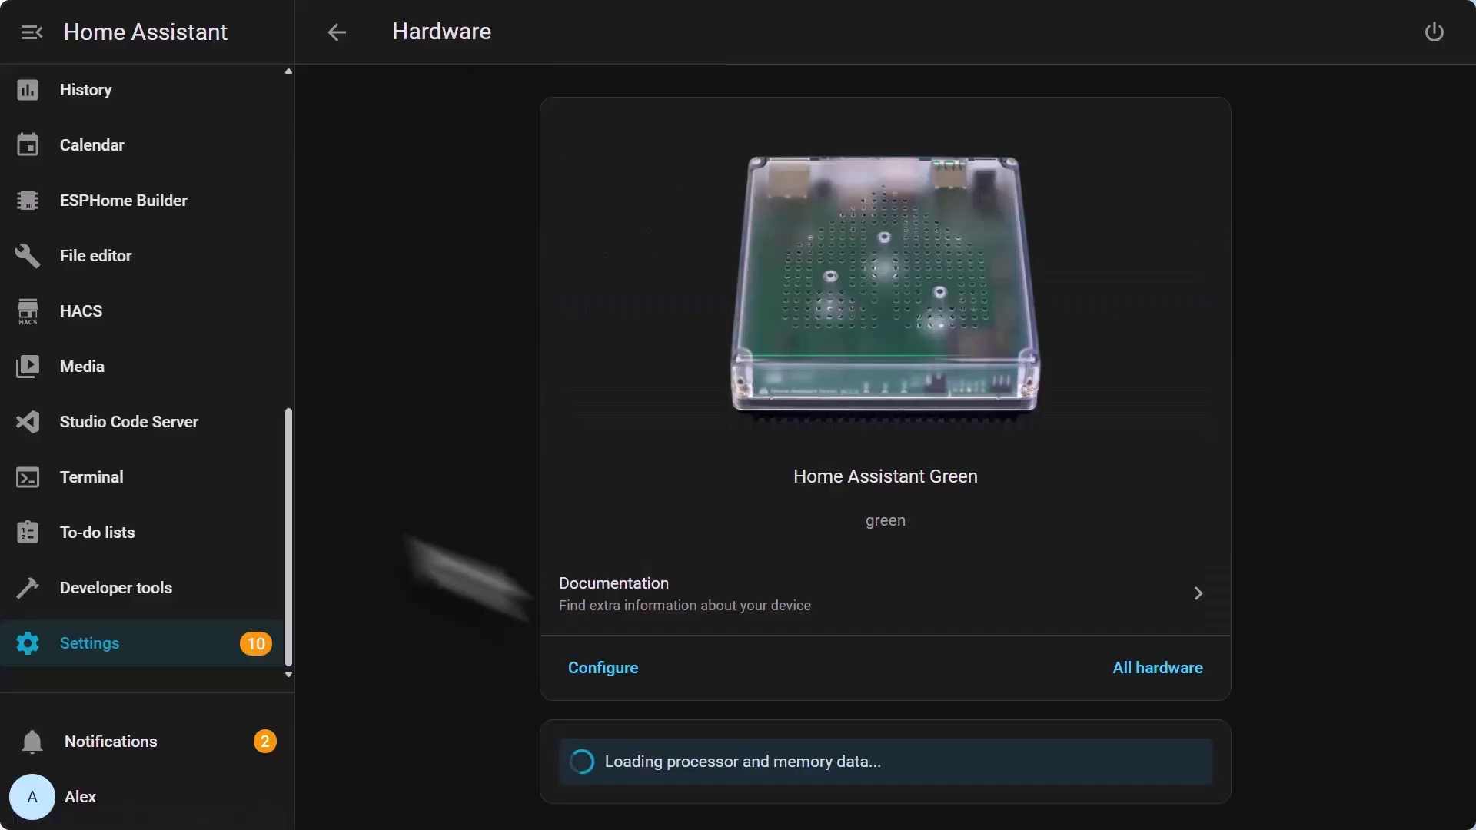
click(1161, 676)
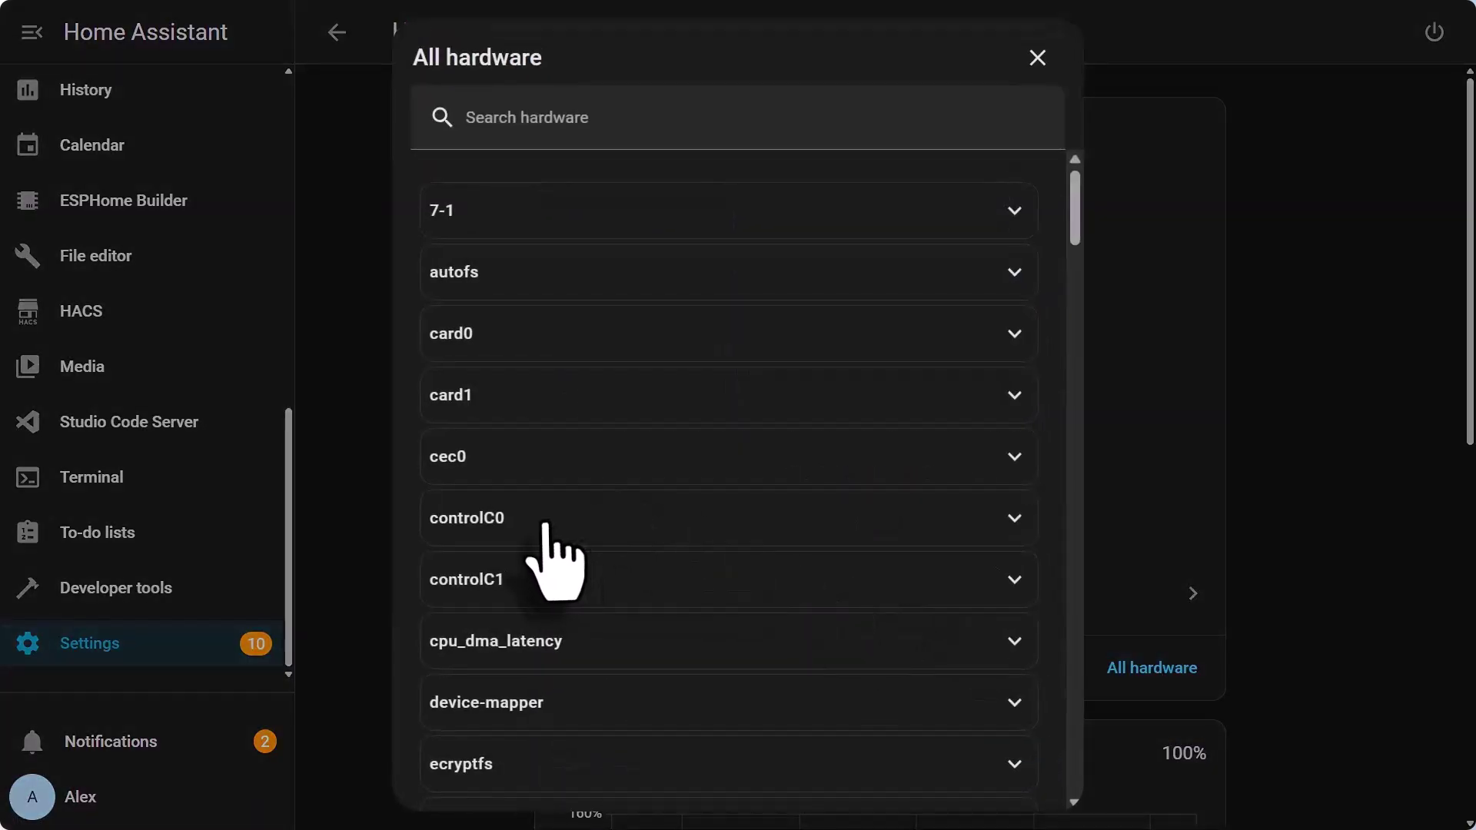
click(537, 111)
text(serial)
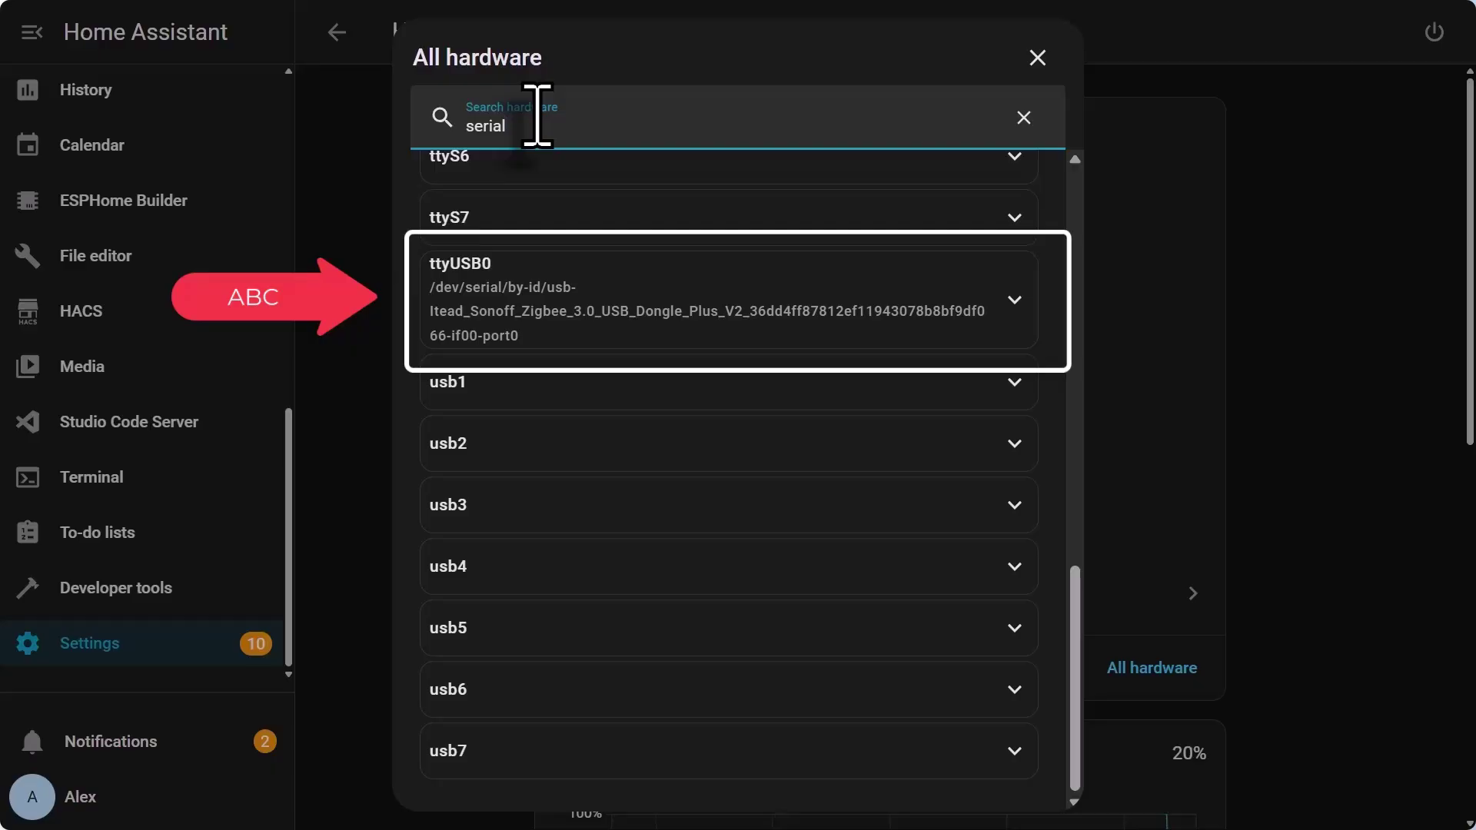
- Open the Zigbee Home Automation integration from Devices & services
click(157, 676)
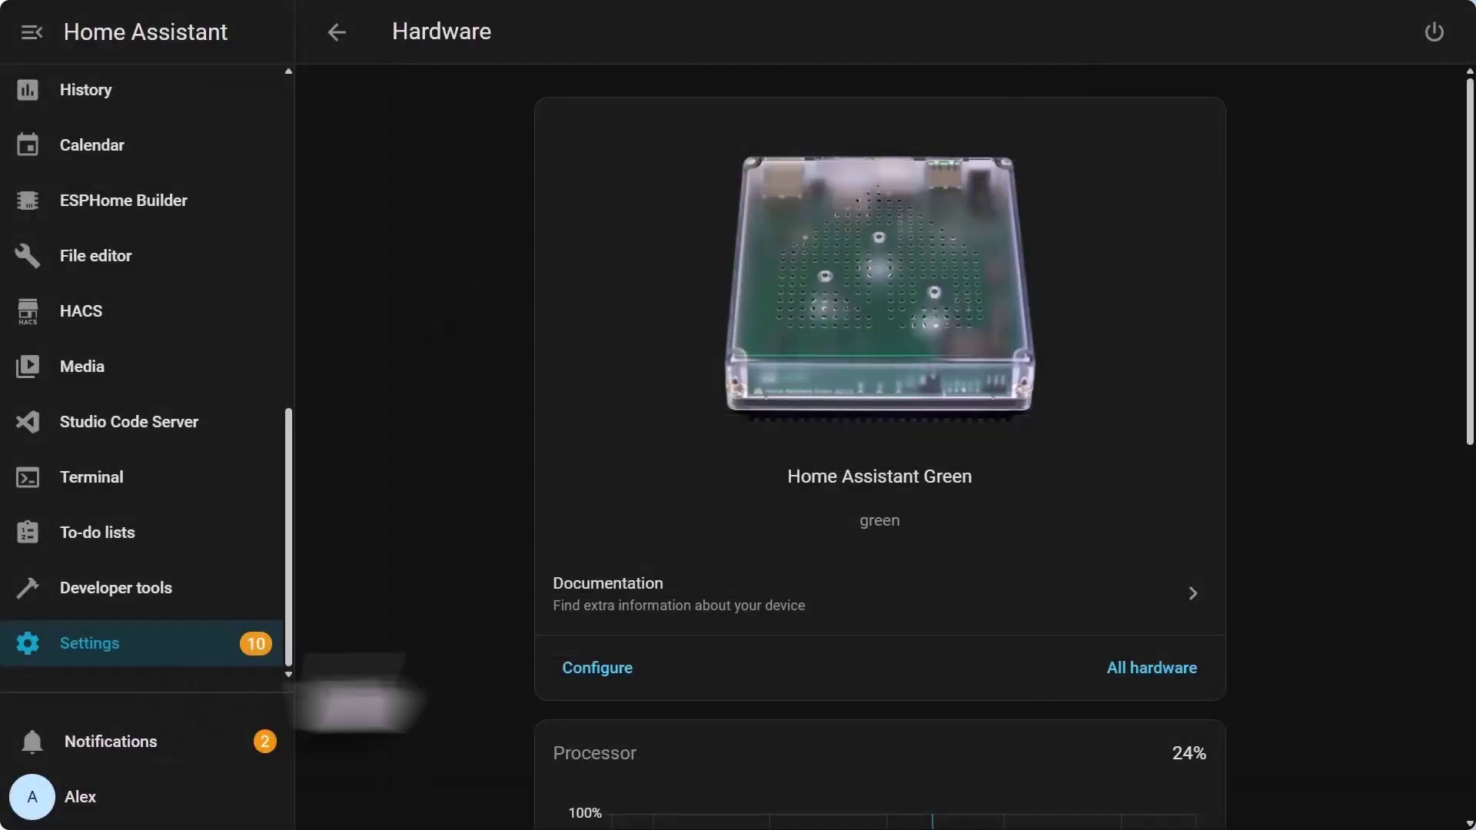
click(77, 642)
scroll(685, 566, down, 5)
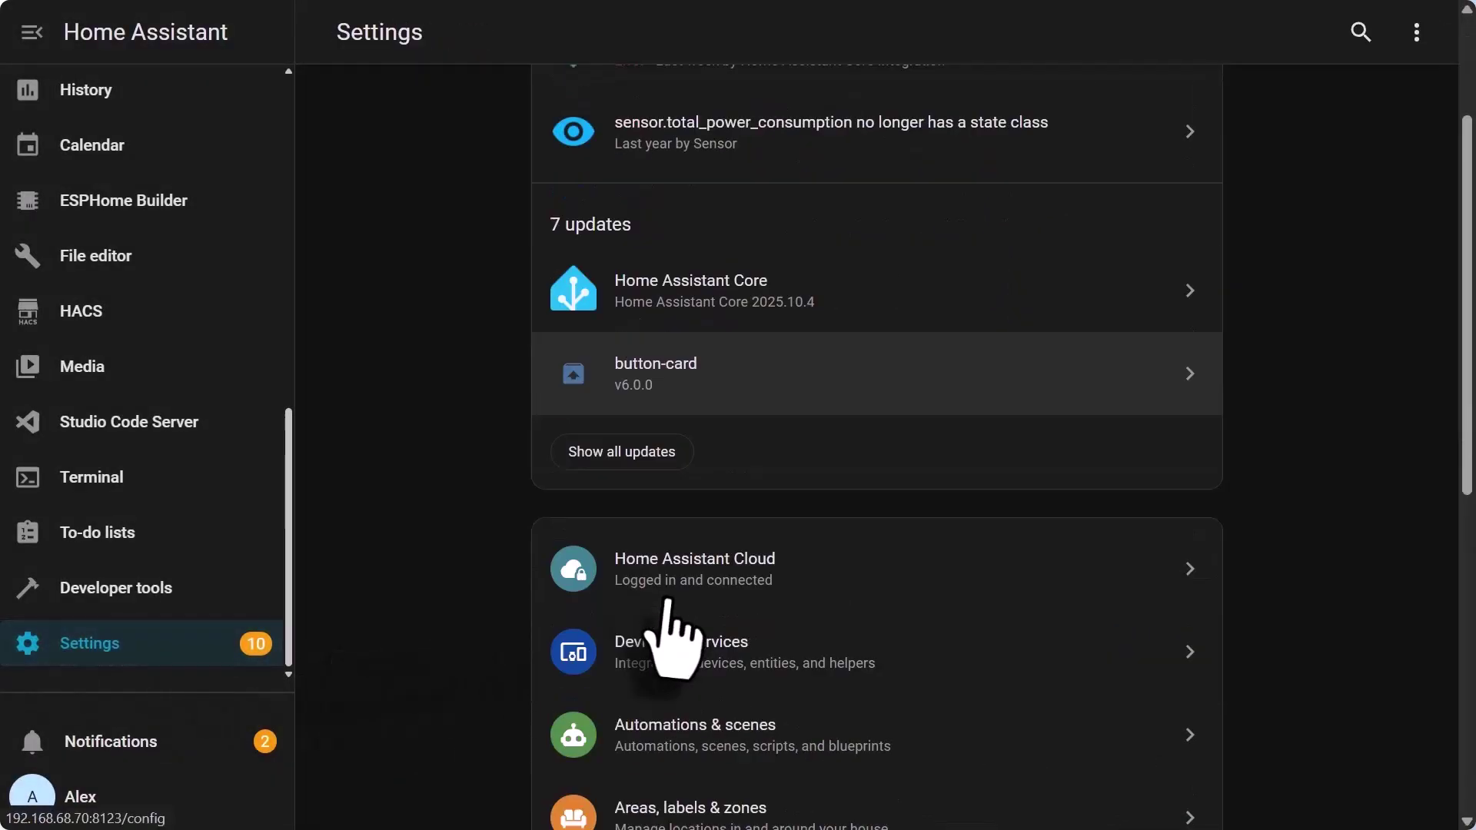
click(695, 543)
scroll(629, 472, down, 20)
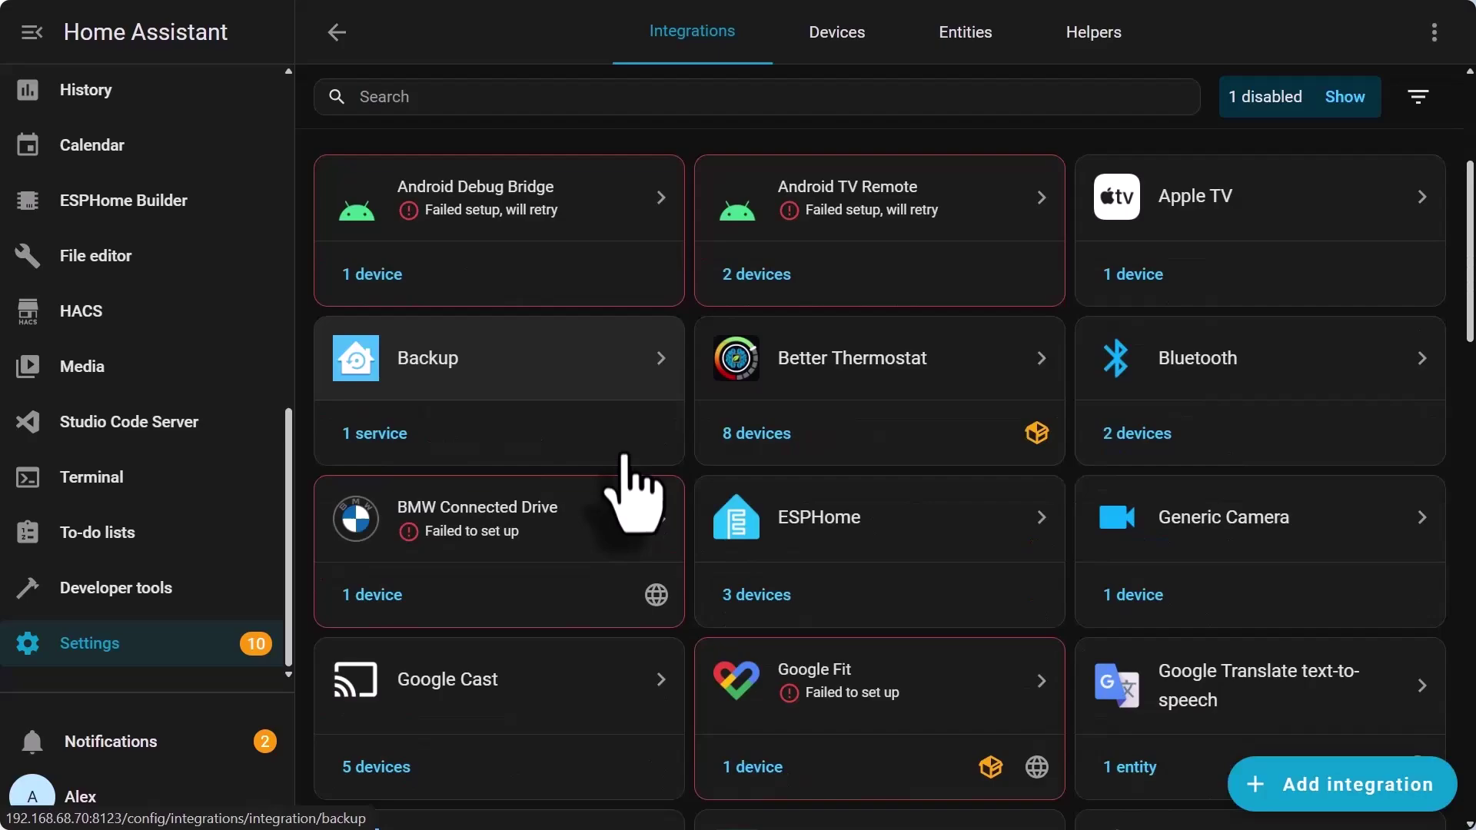
scroll(626, 477, down, 6)
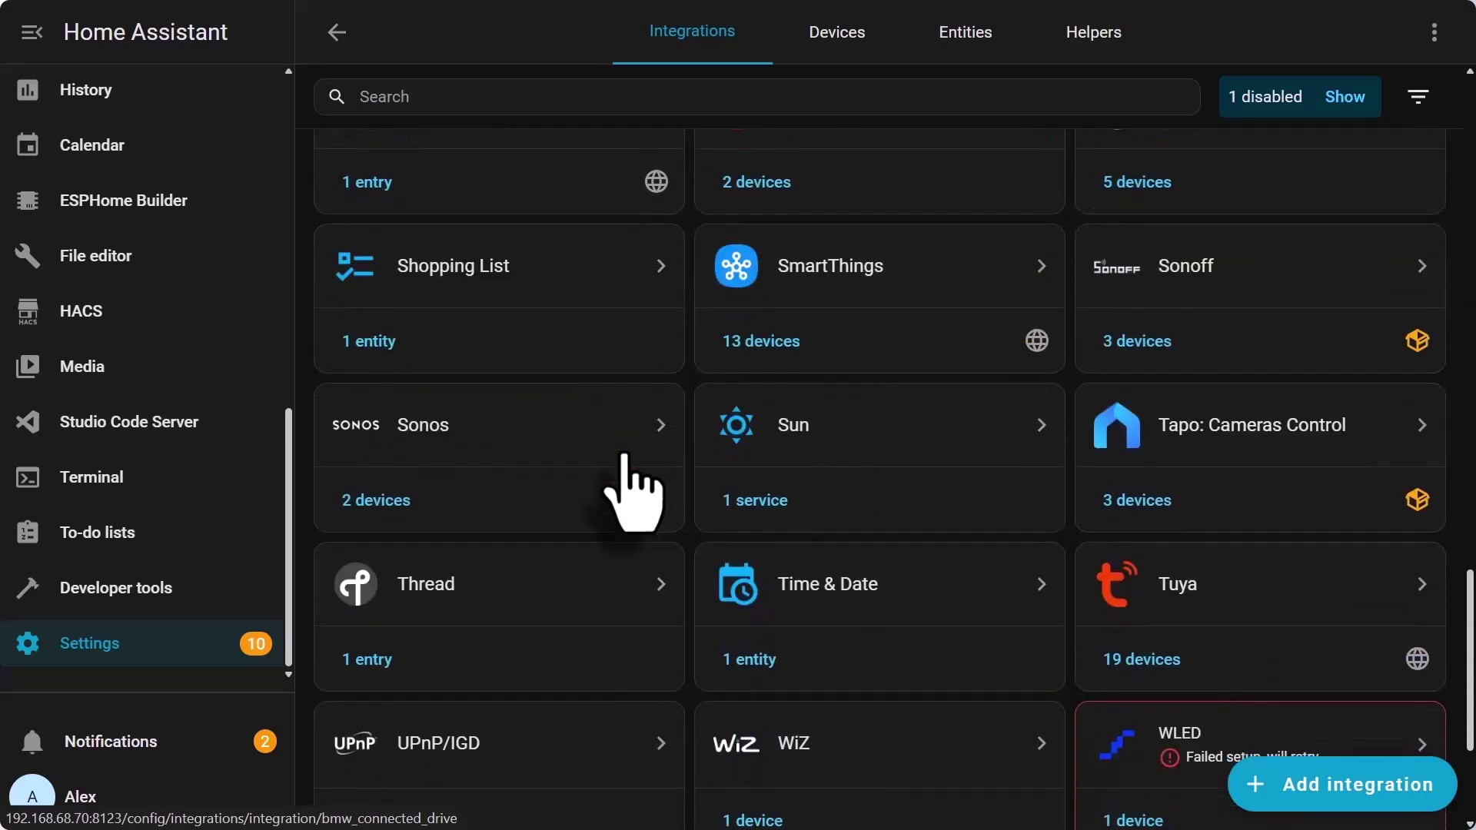
click(814, 640)
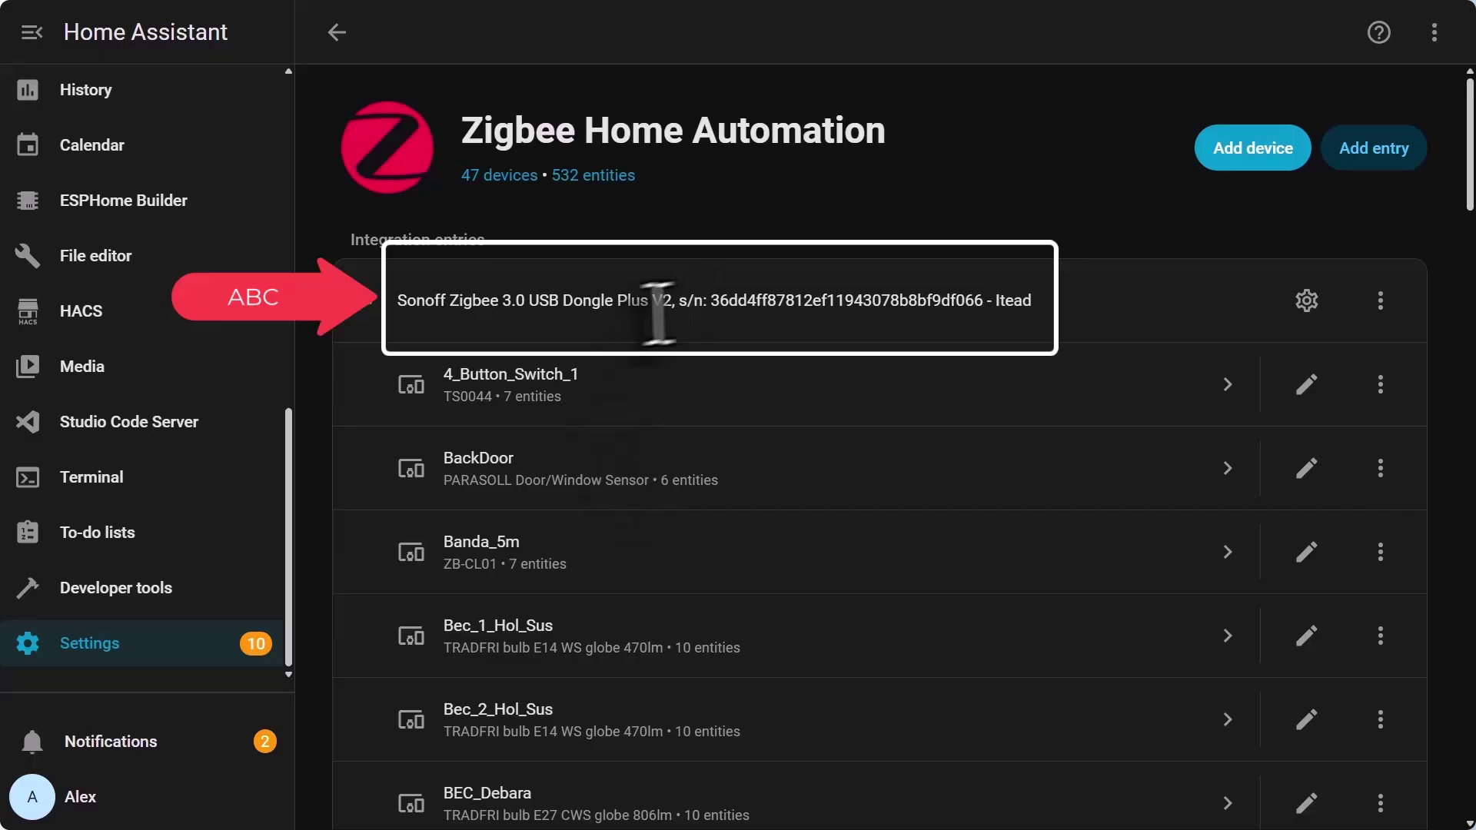
- Review the Sonoff dongle's ZHA network settings, confirming its serial port and channel 25
click(1309, 302)
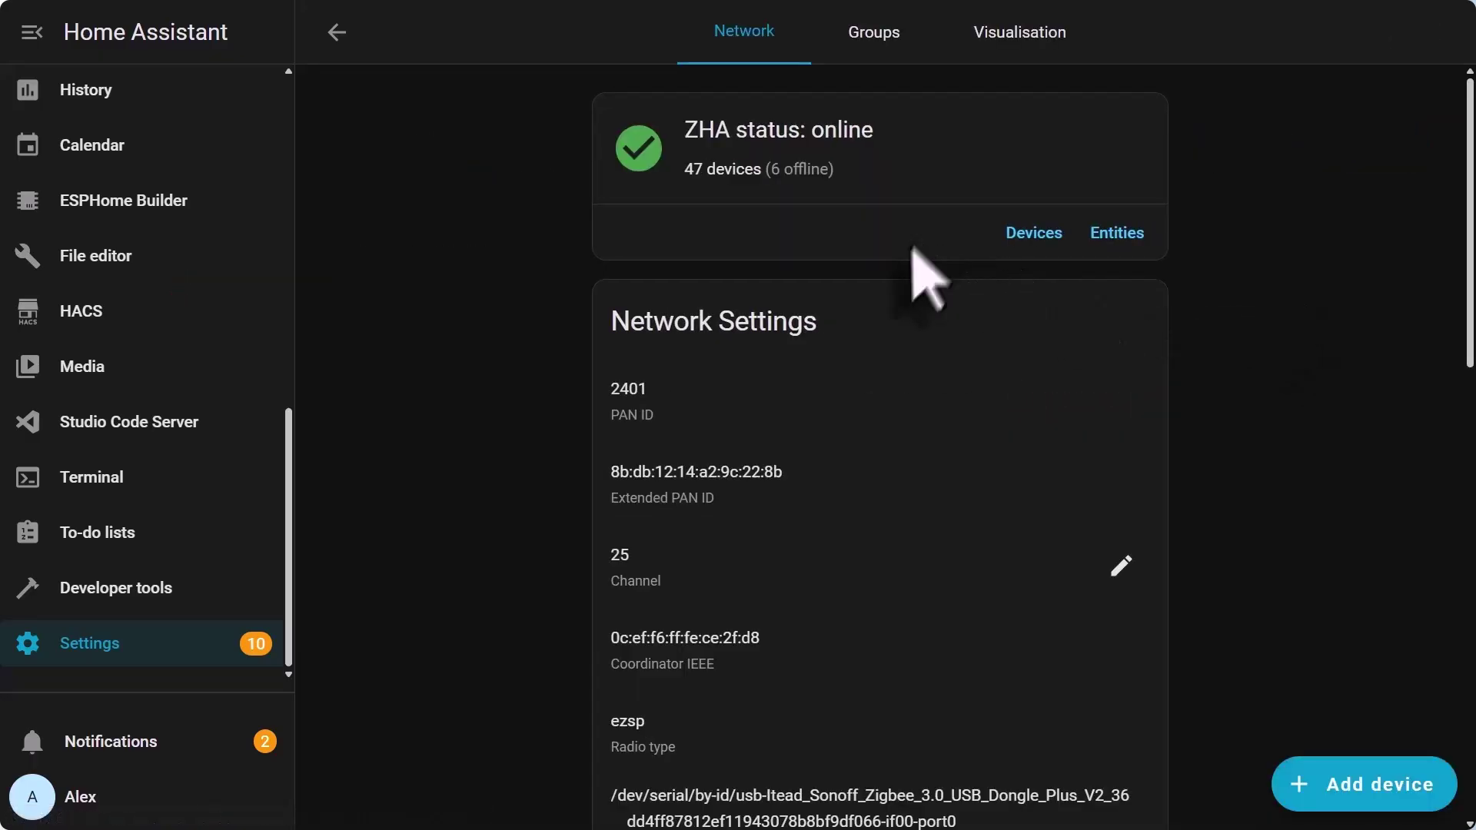
scroll(910, 339, down, 2)
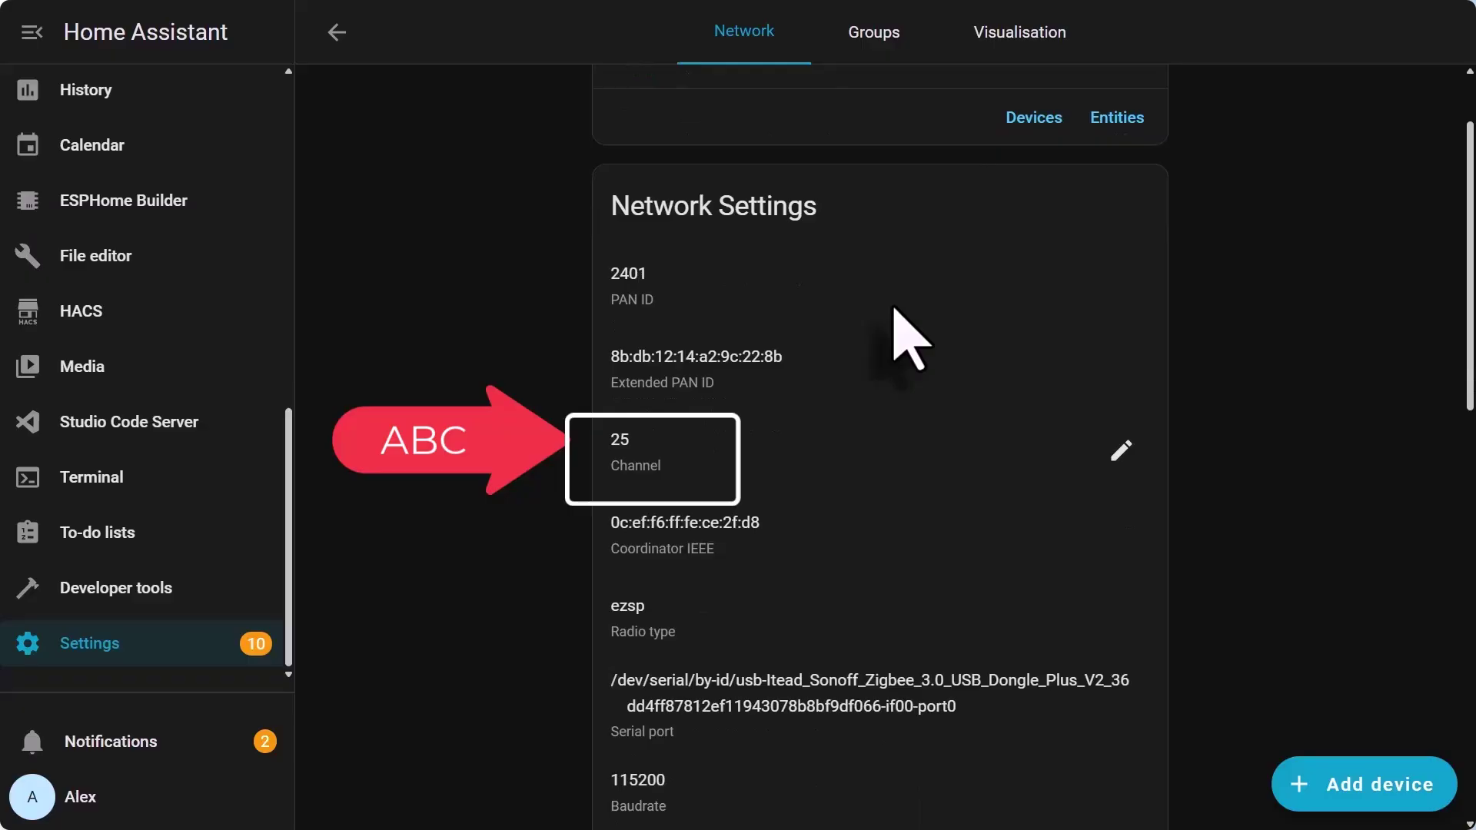
scroll(910, 339, down, 2)
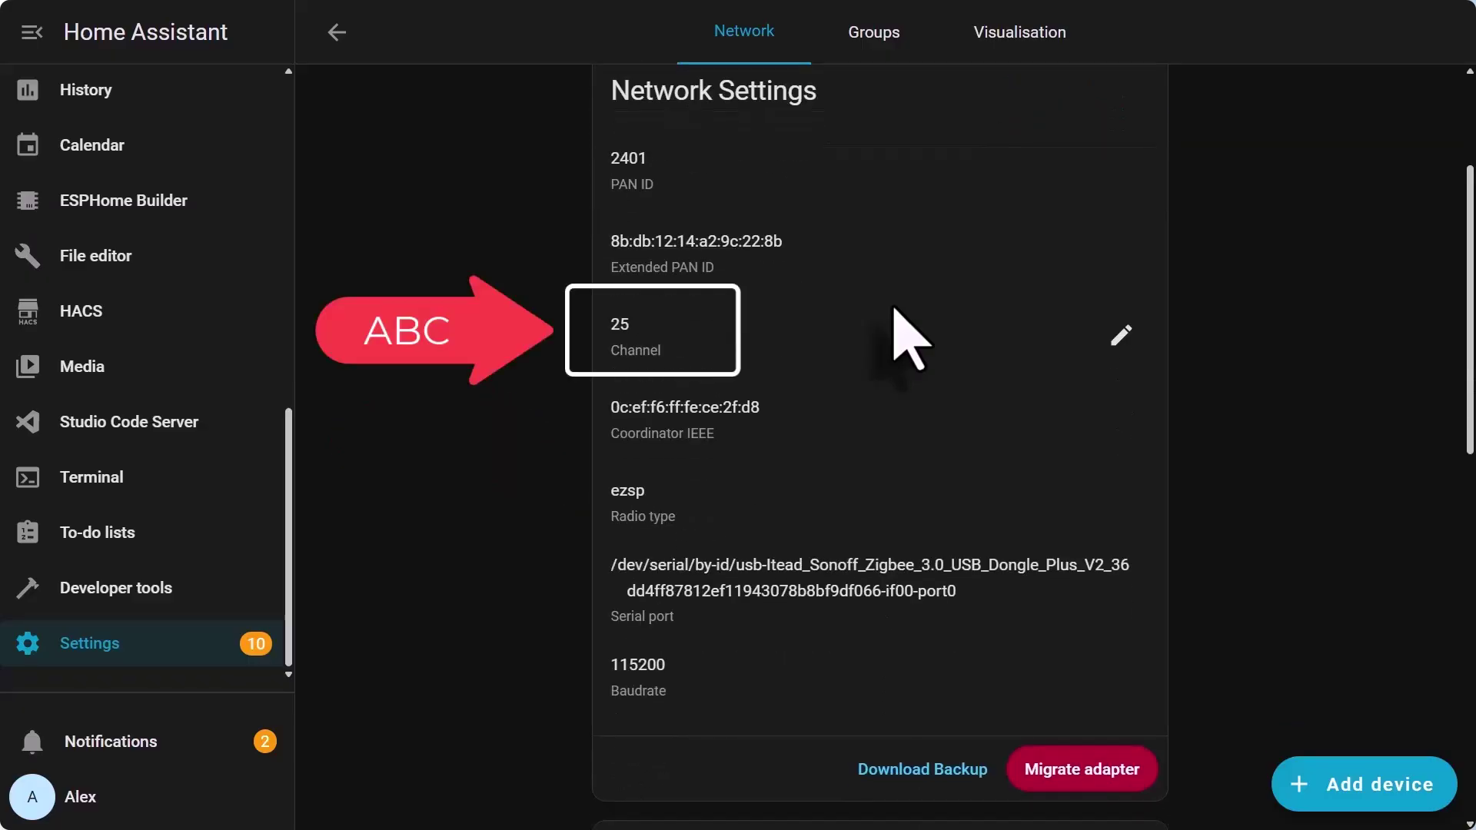
scroll(910, 338, up, 2)
- Compare serial adapters ttyUSB0 (Sonoff, ZHA) and ttyUSB1 (ZBT-1) in All hardware, then return to Settings
click(337, 32)
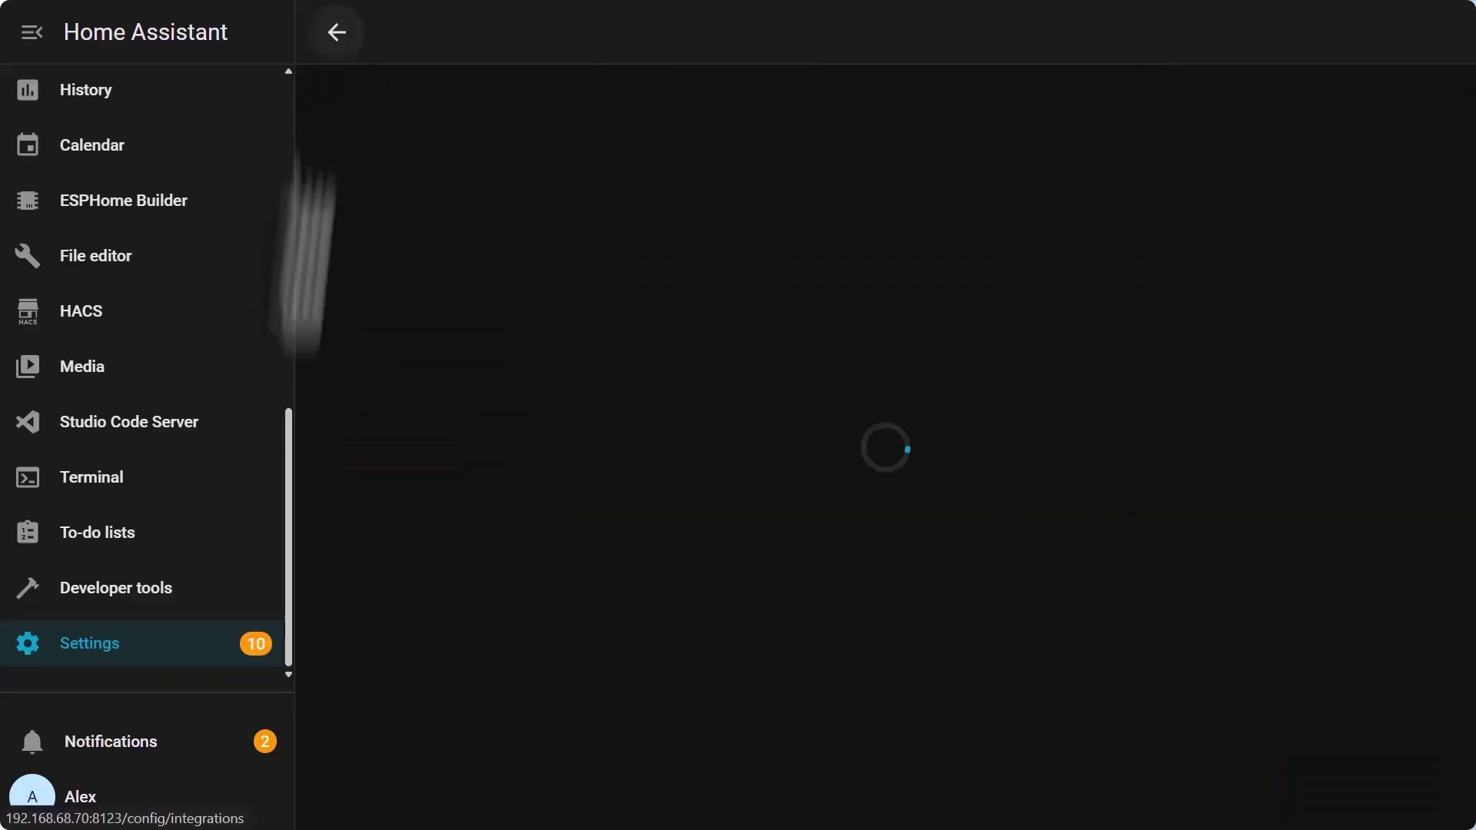
scroll(661, 659, down, 8)
scroll(660, 629, down, 3)
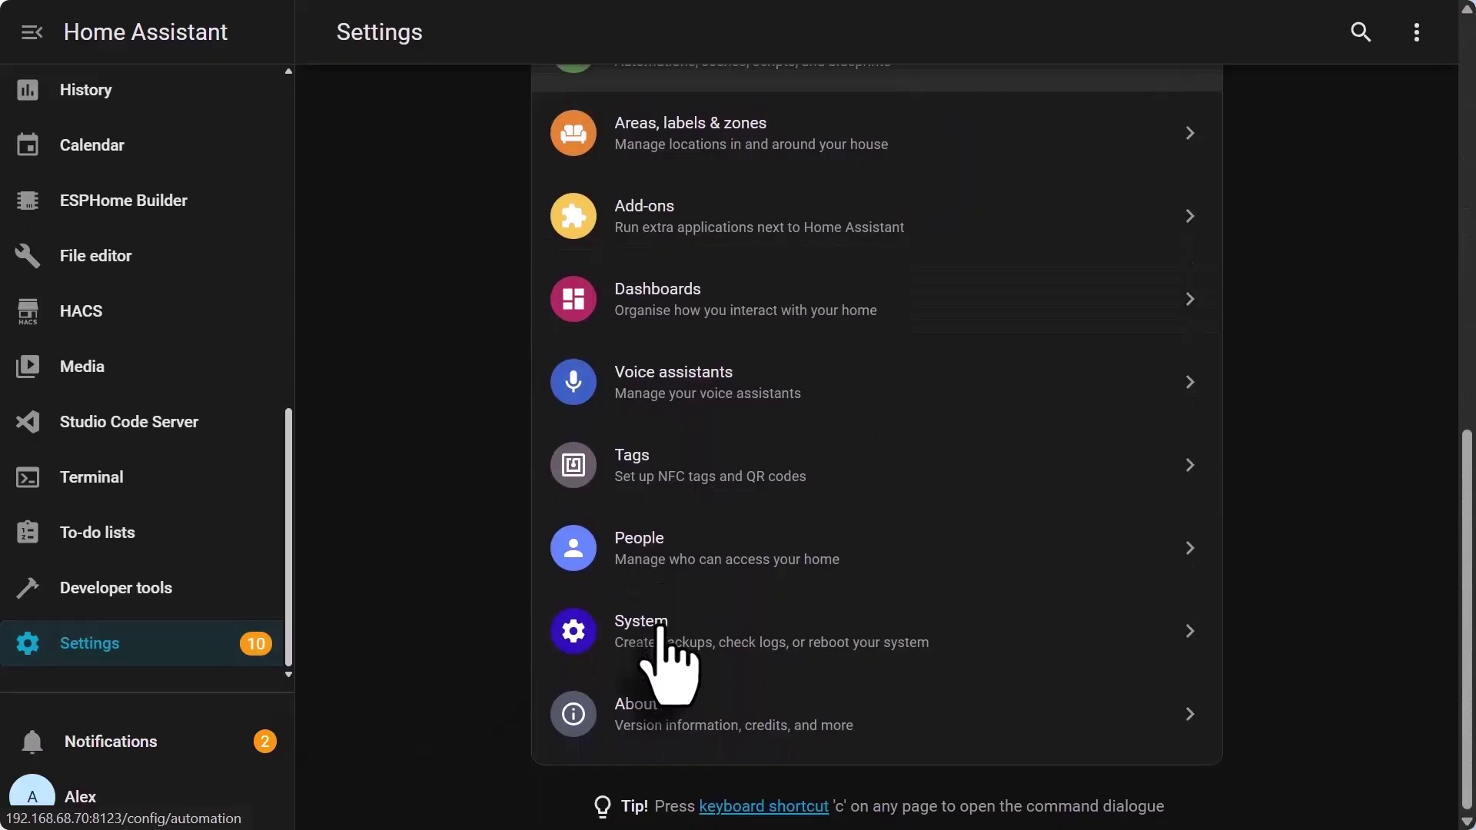
click(662, 635)
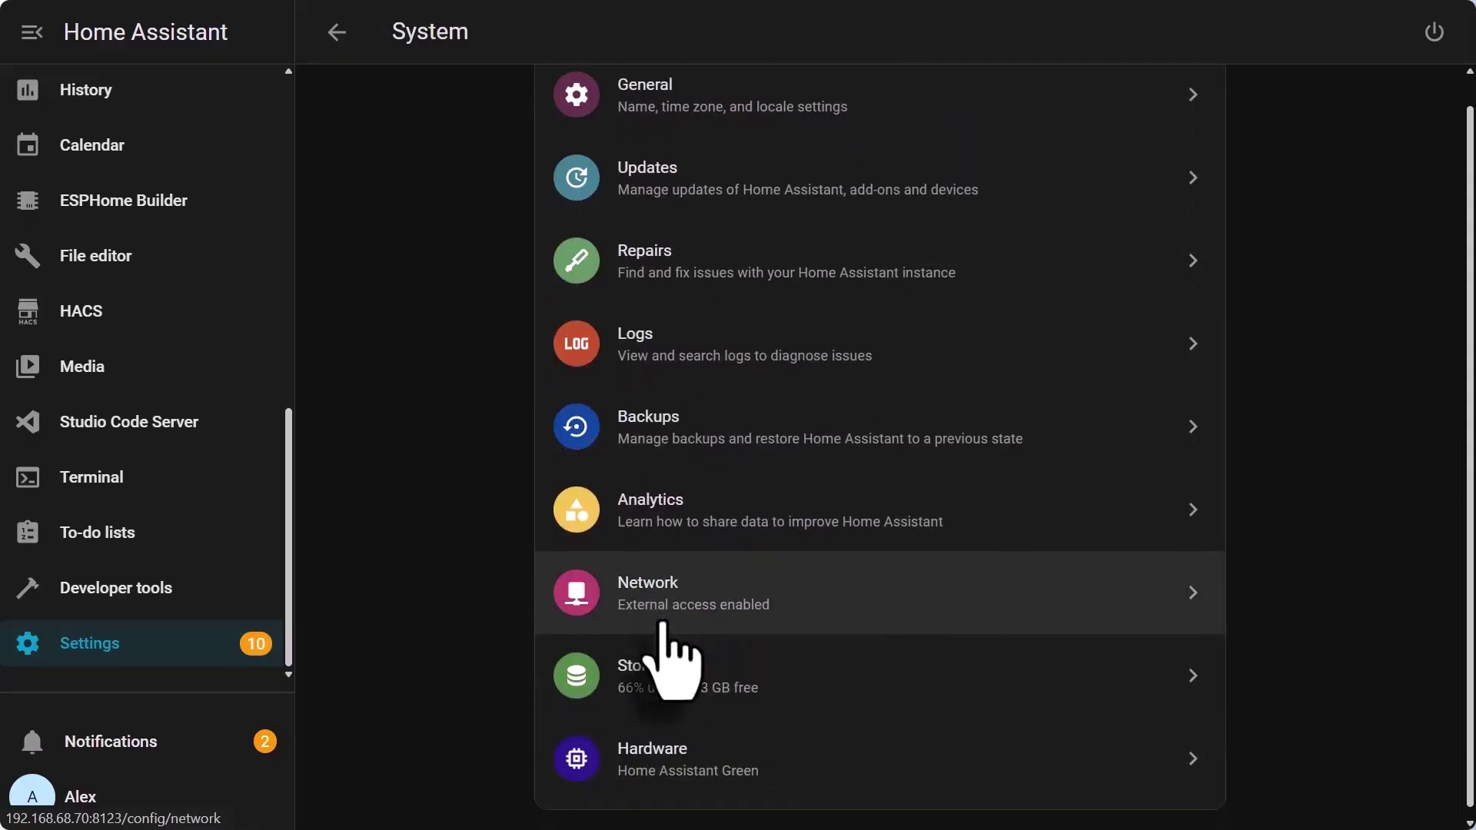
click(665, 769)
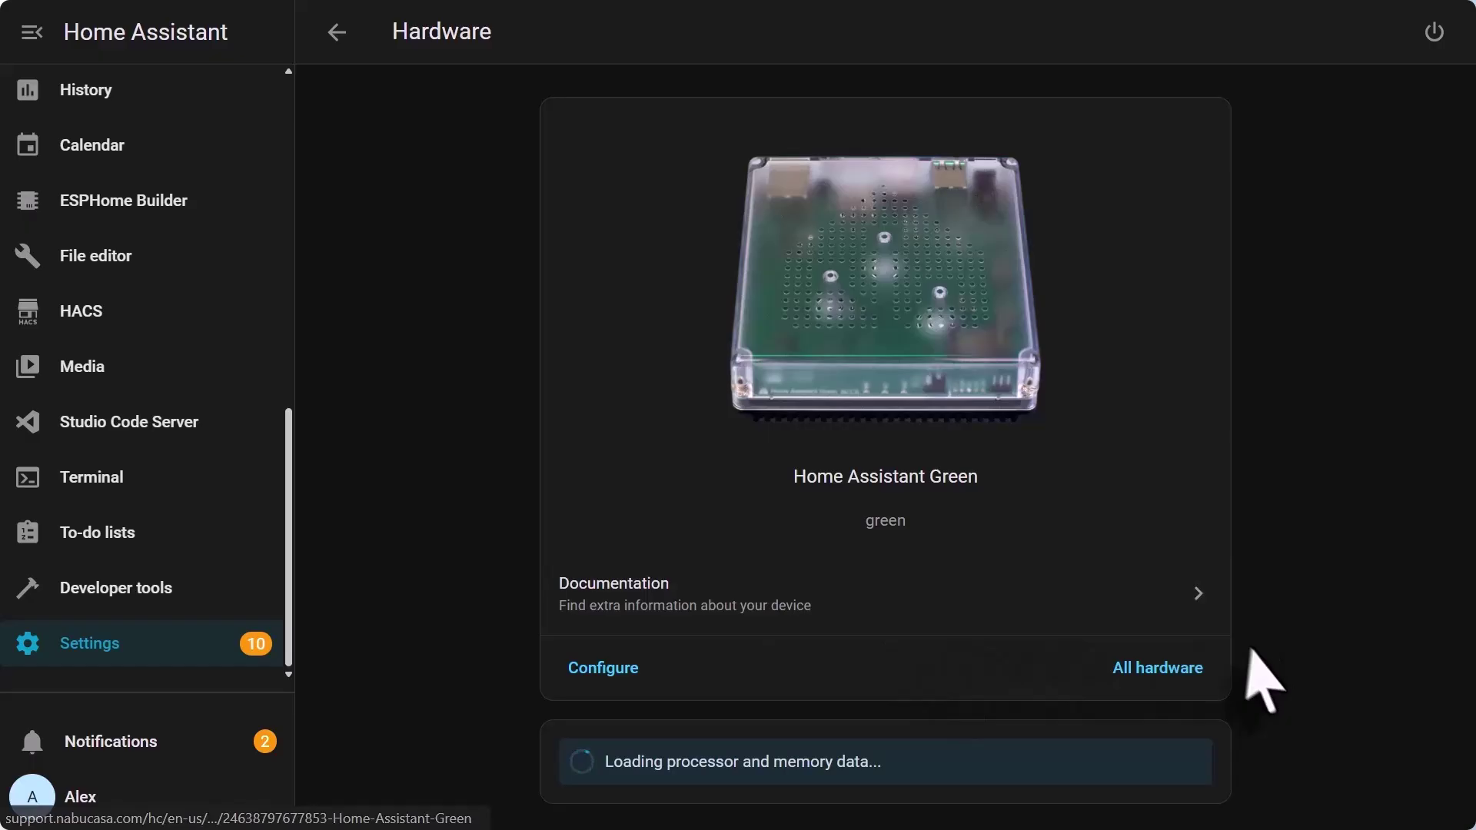
click(1165, 669)
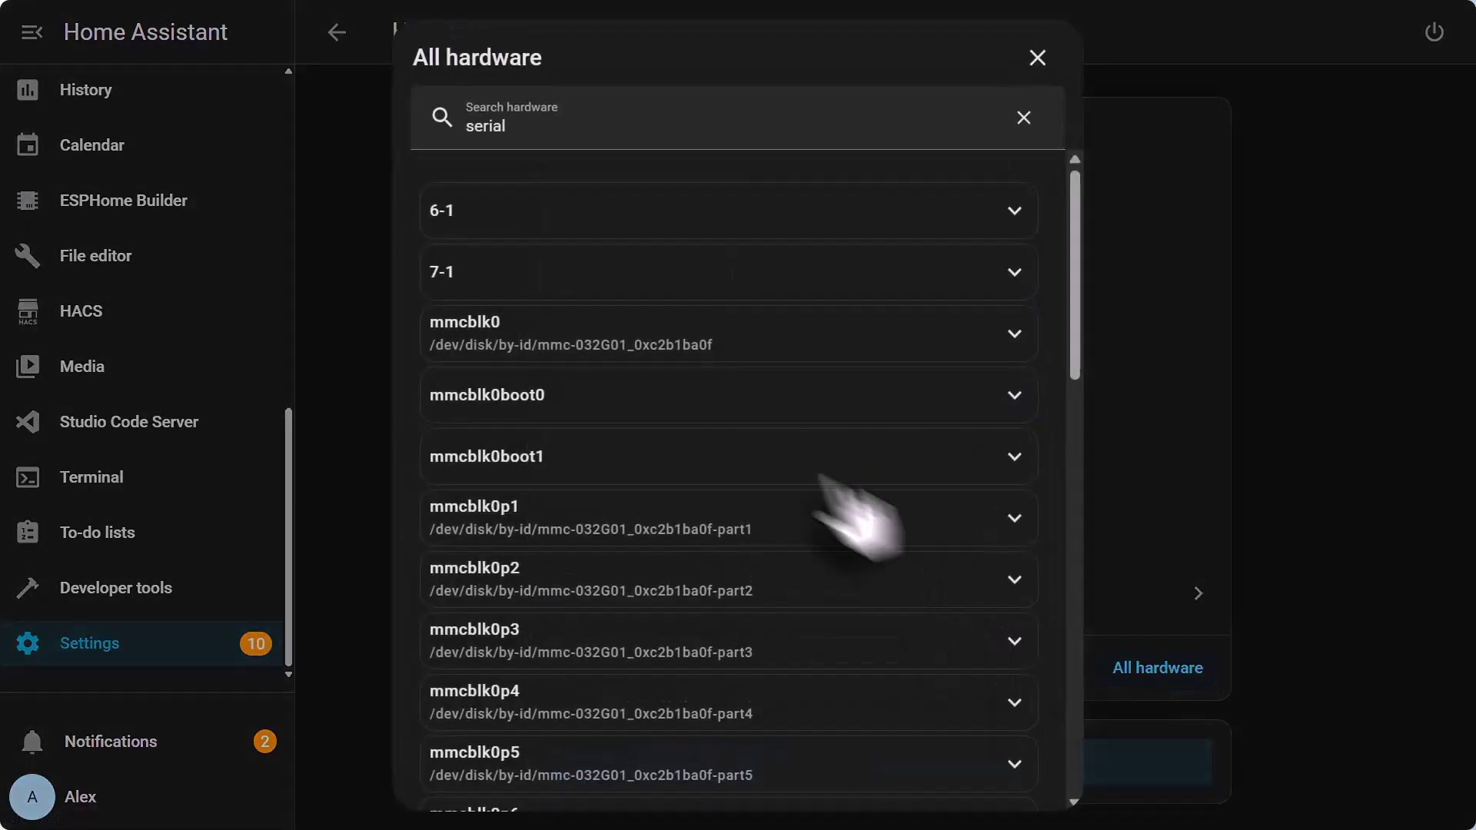
scroll(856, 494, down, 10)
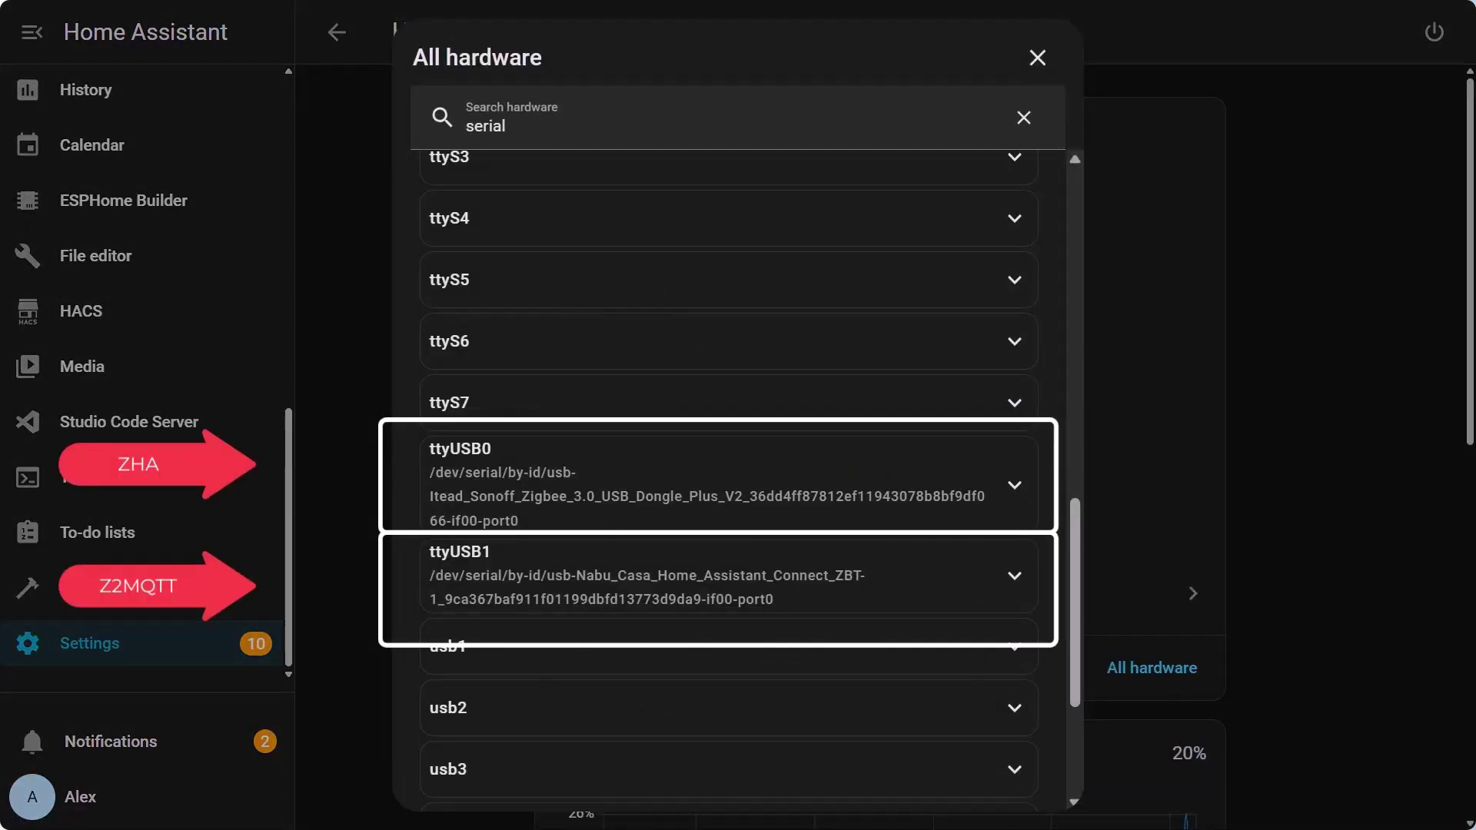
click(150, 649)
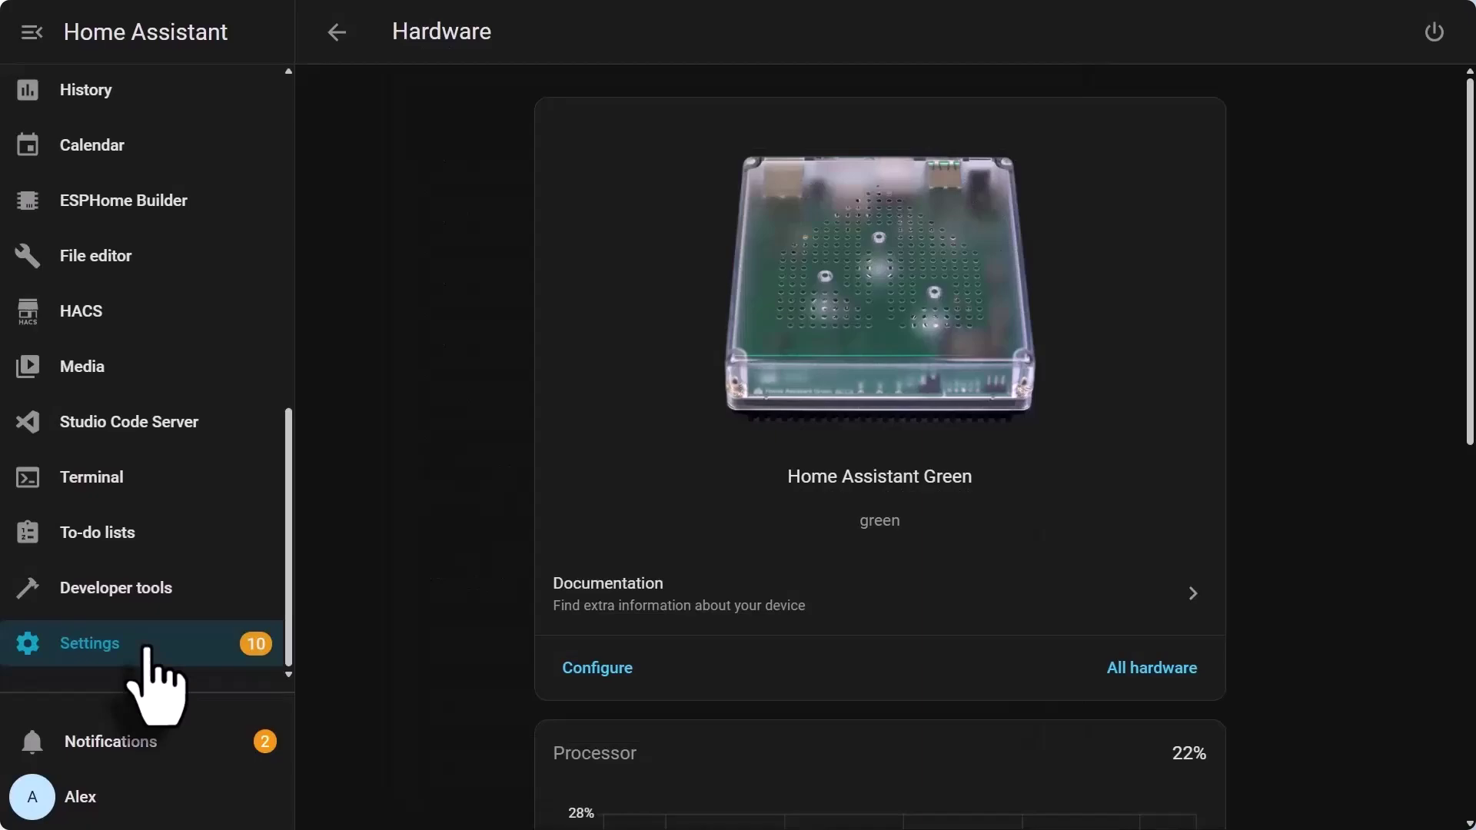
click(150, 650)
scroll(643, 675, down, 7)
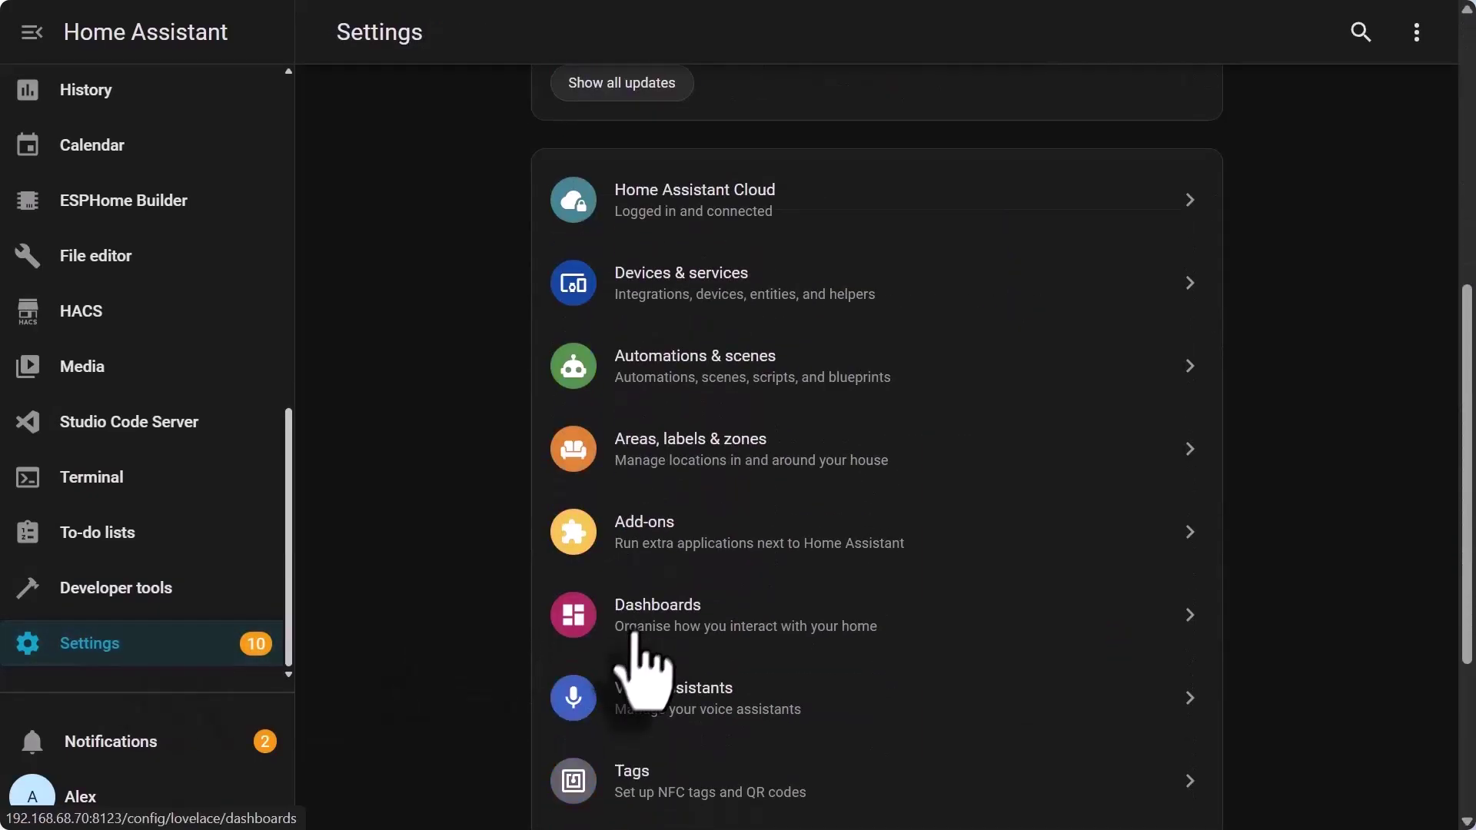
- Search the Add-on store for 'mos' and open the Mosquitto broker add-on page
click(681, 523)
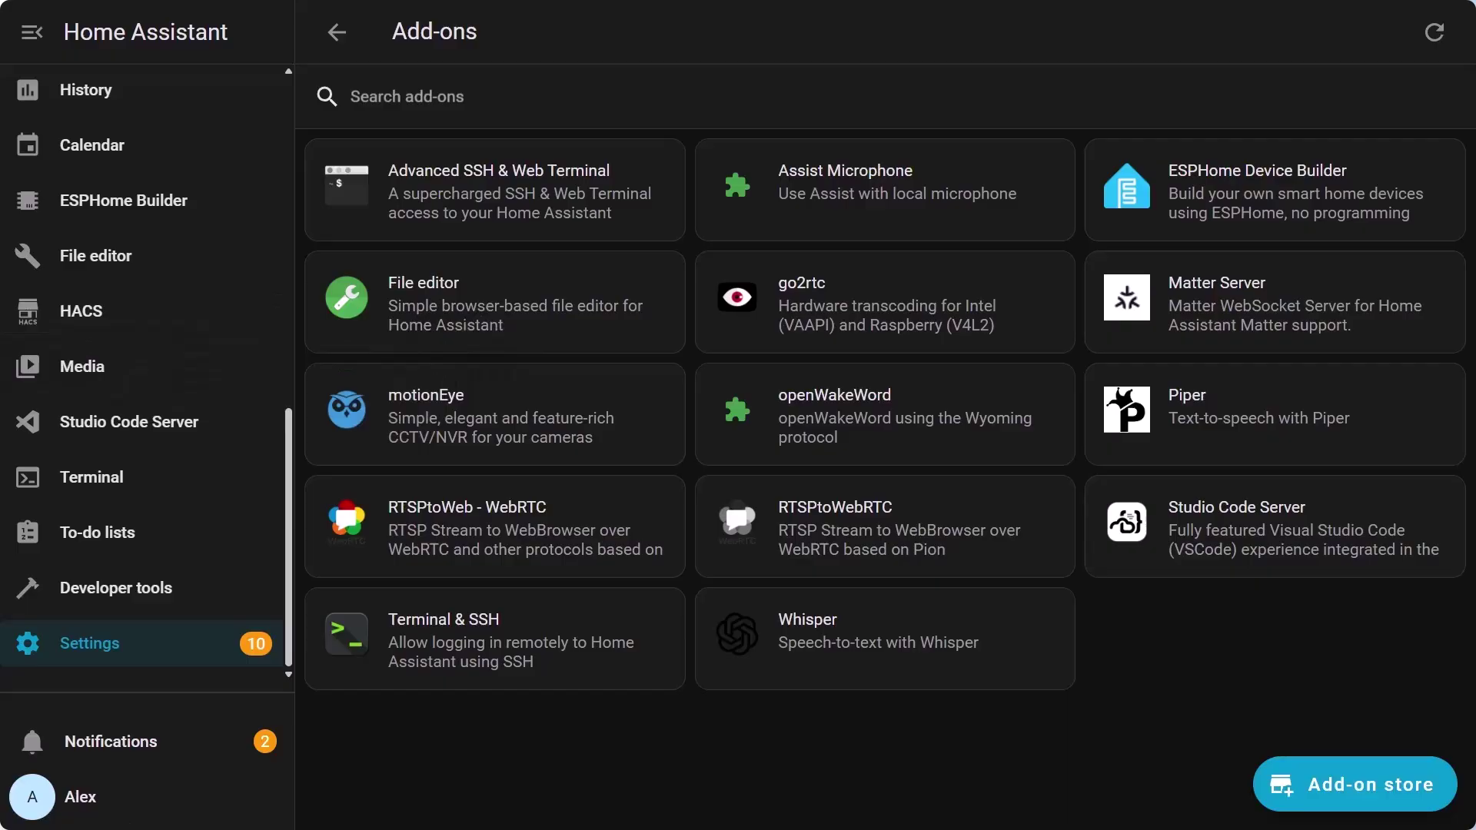
click(1358, 786)
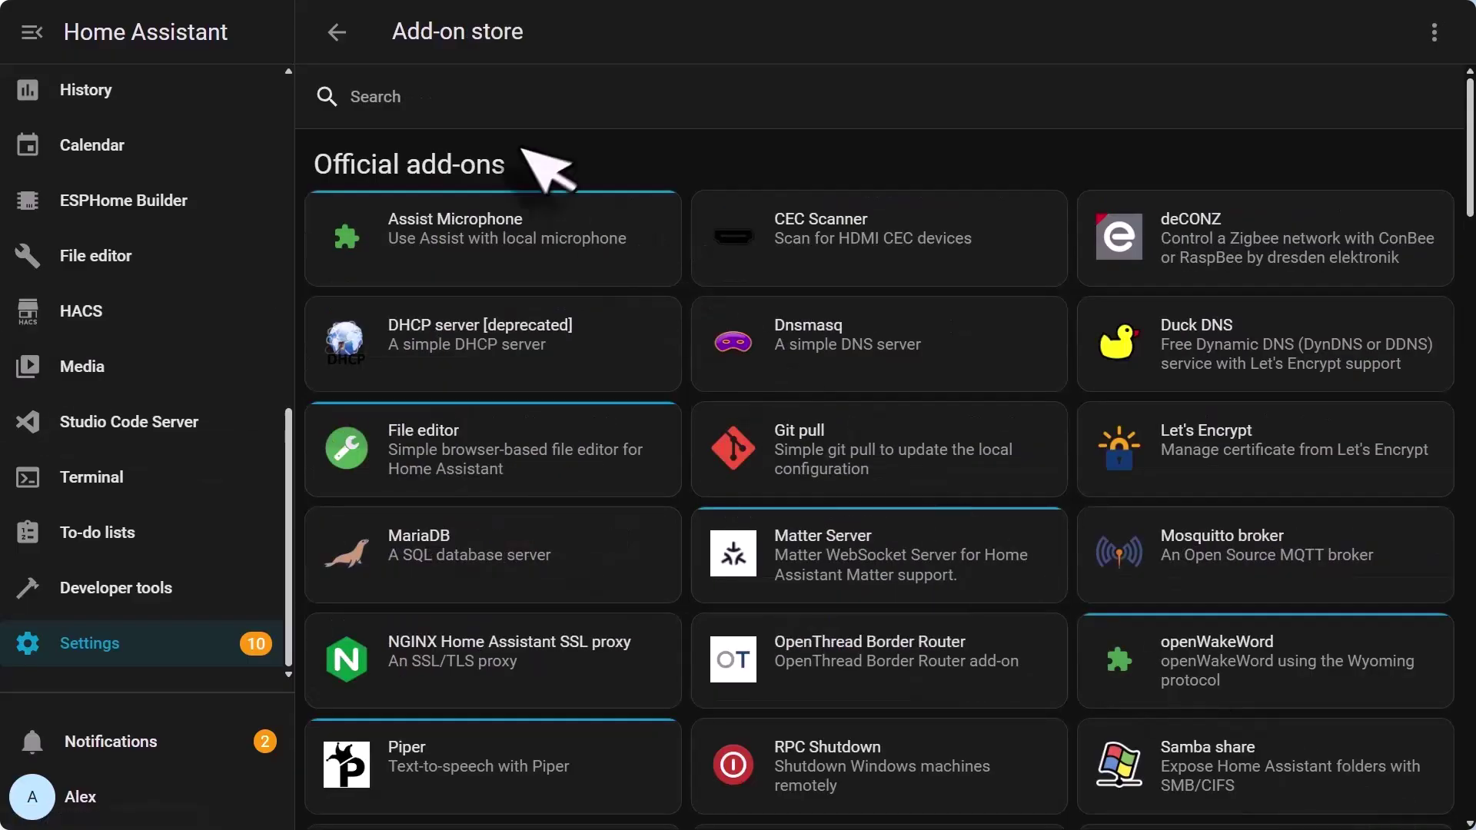
click(475, 107)
text(mos)
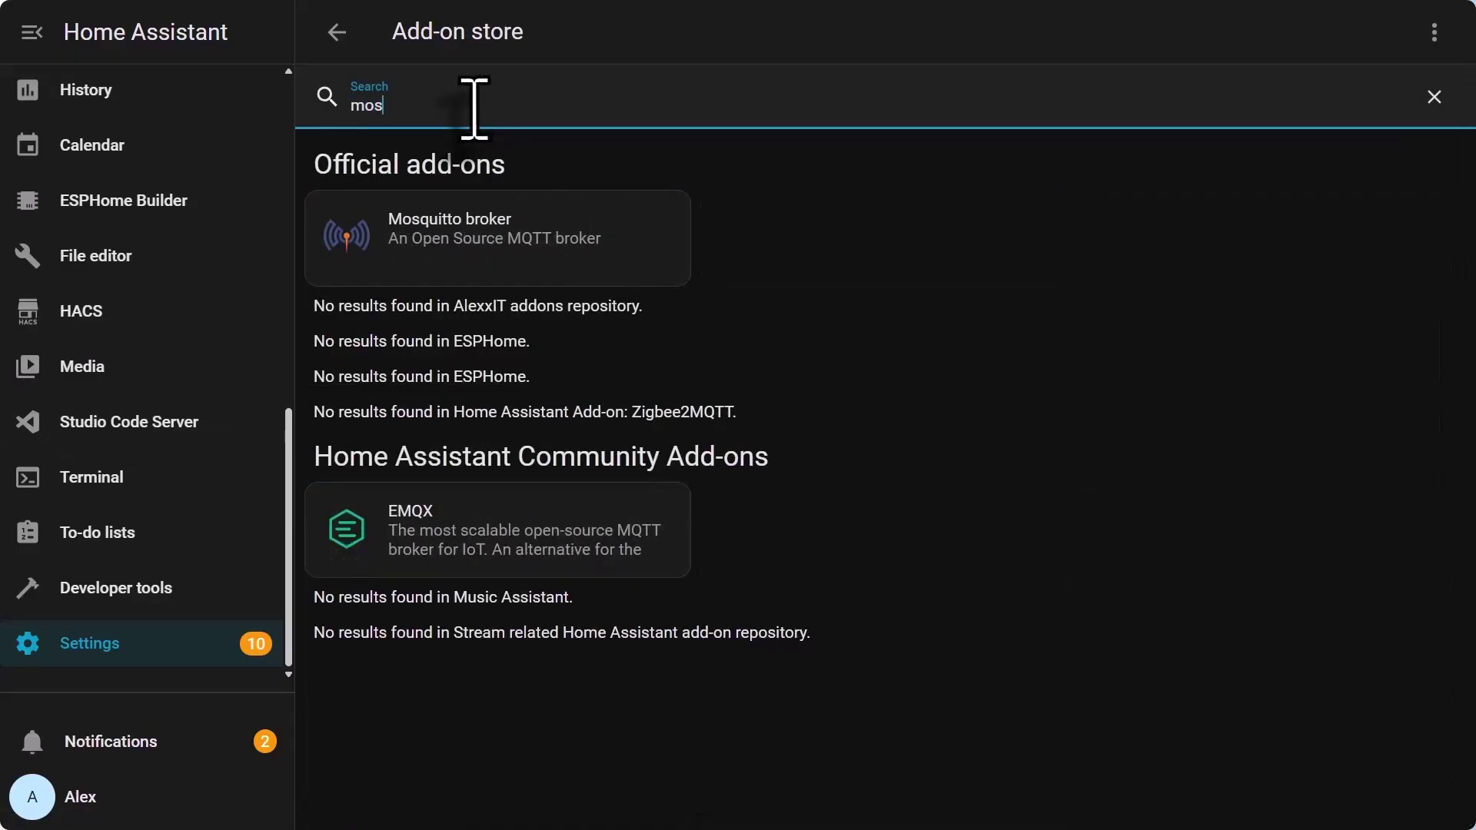
click(449, 246)
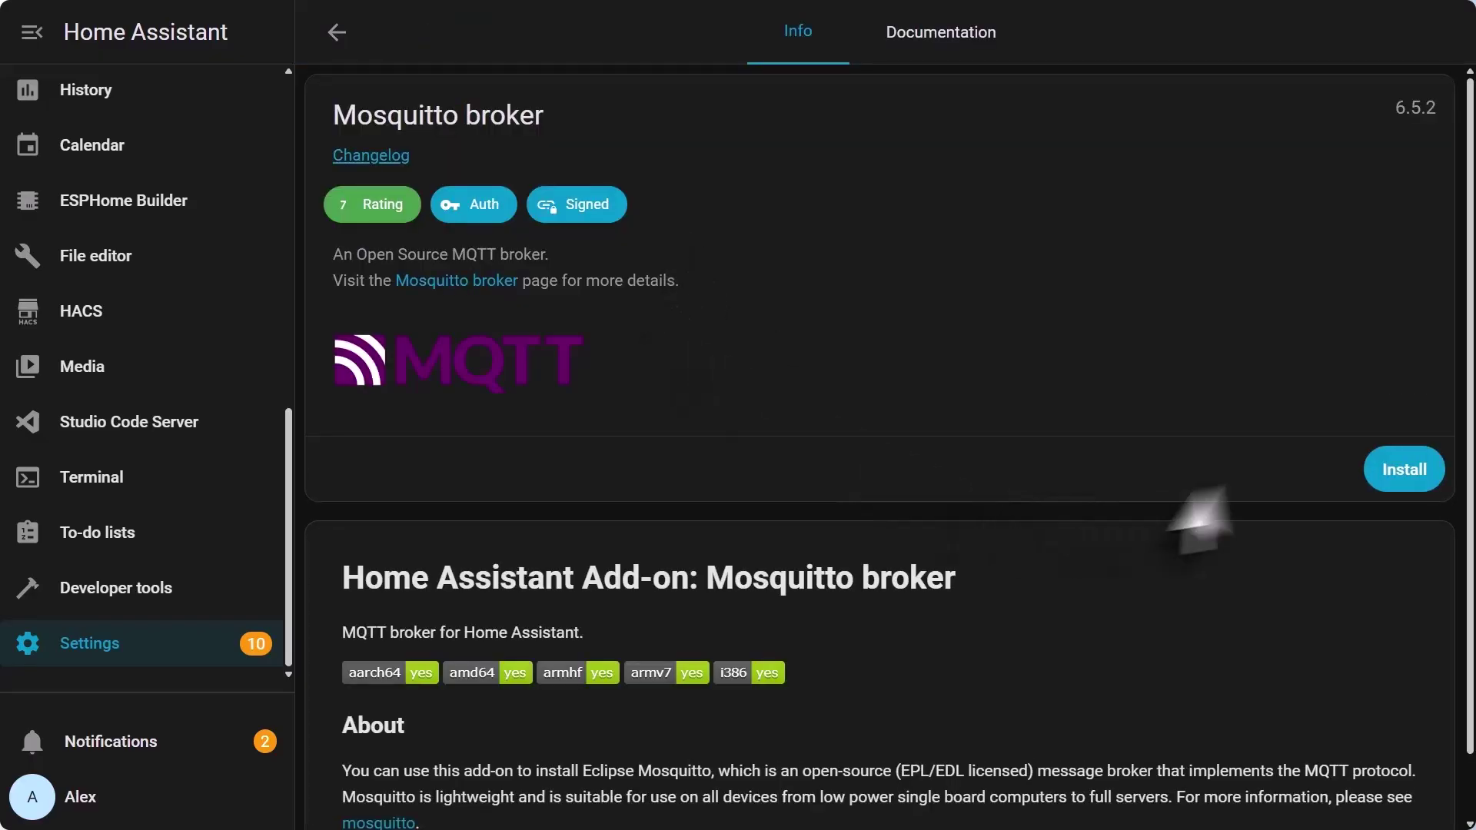
- Install the Mosquitto broker add-on and review its configuration options
click(1414, 477)
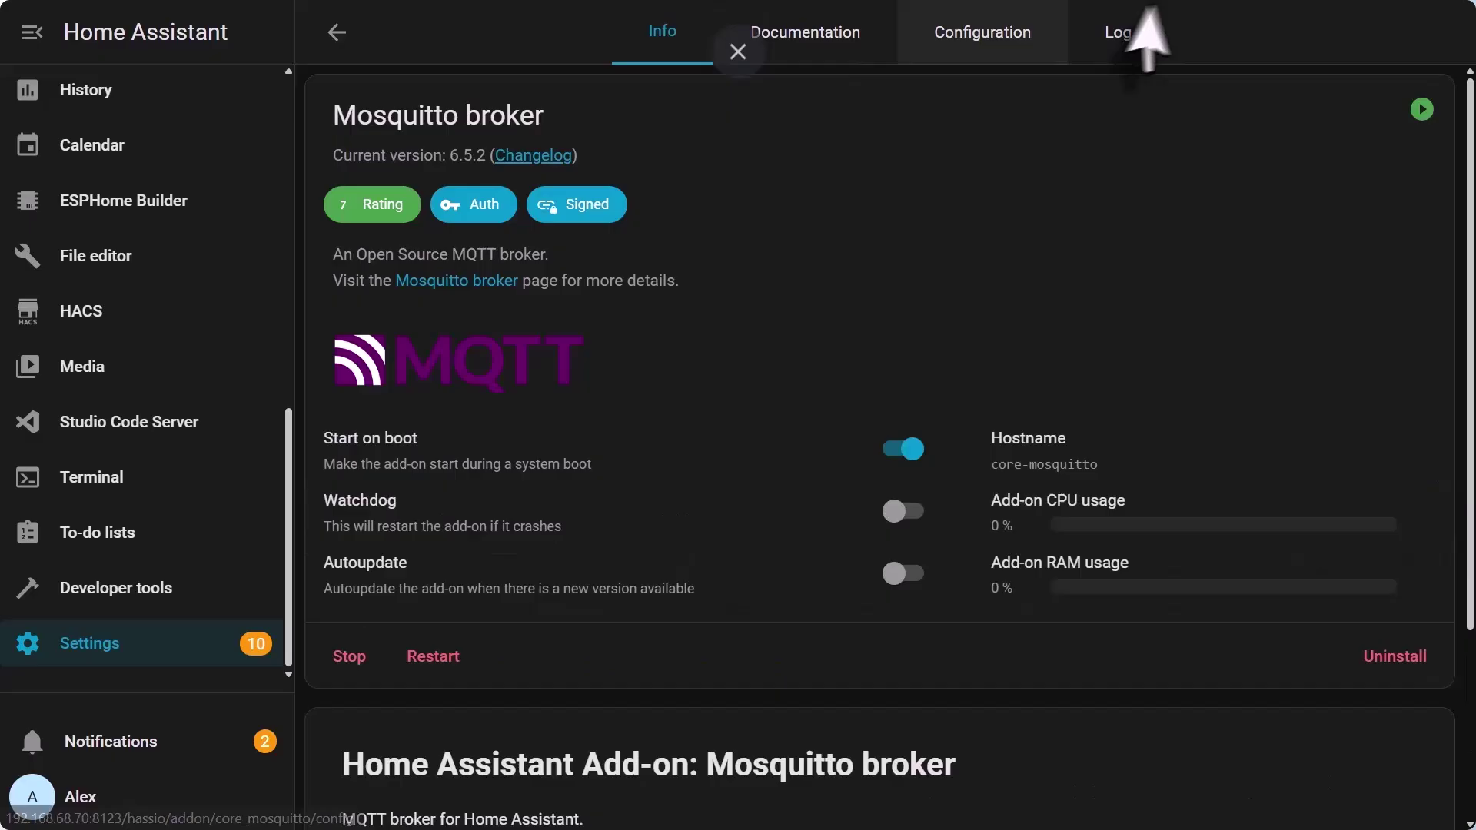
click(983, 32)
scroll(509, 330, down, 10)
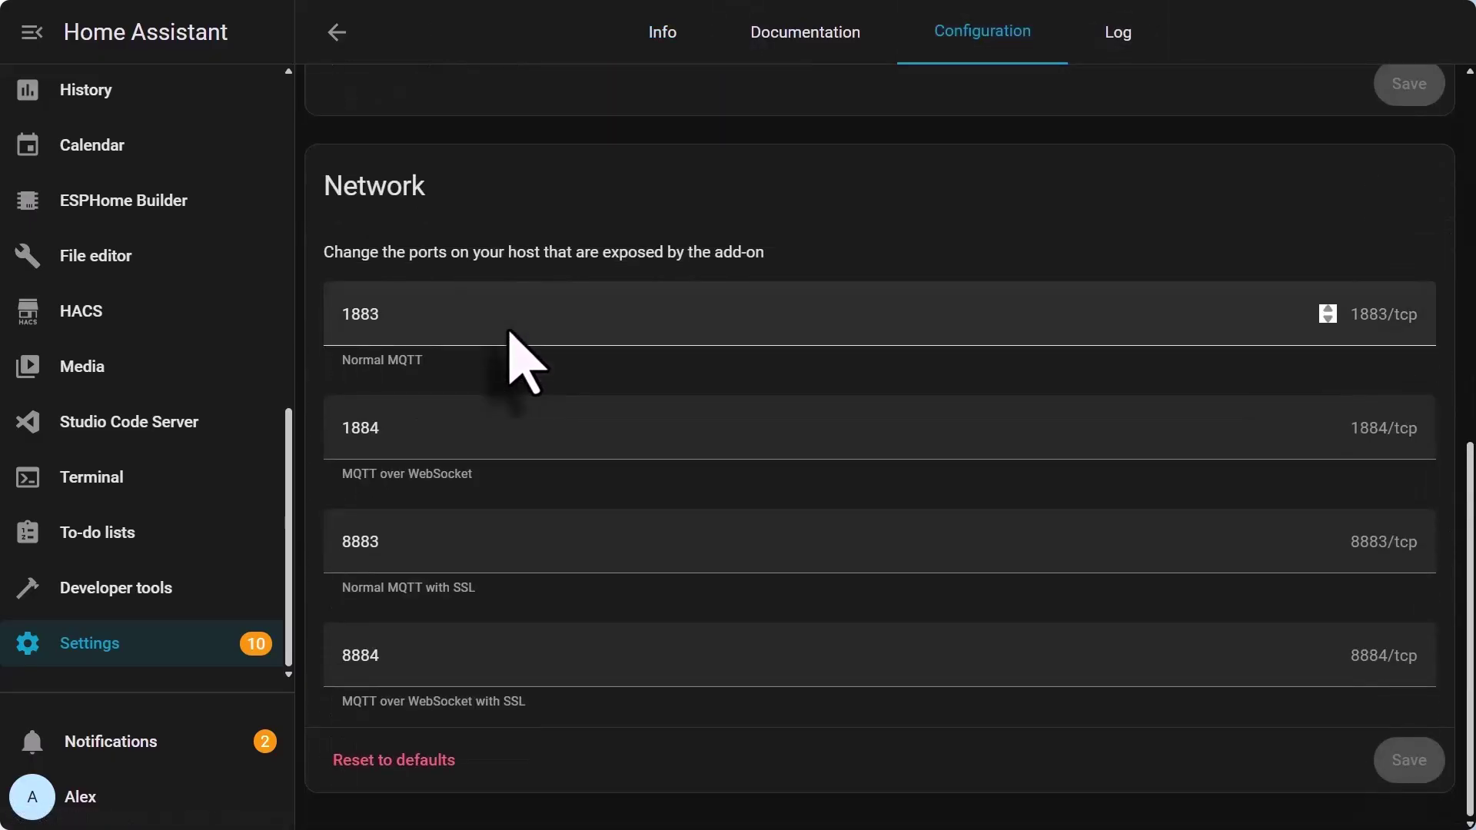
scroll(510, 331, up, 10)
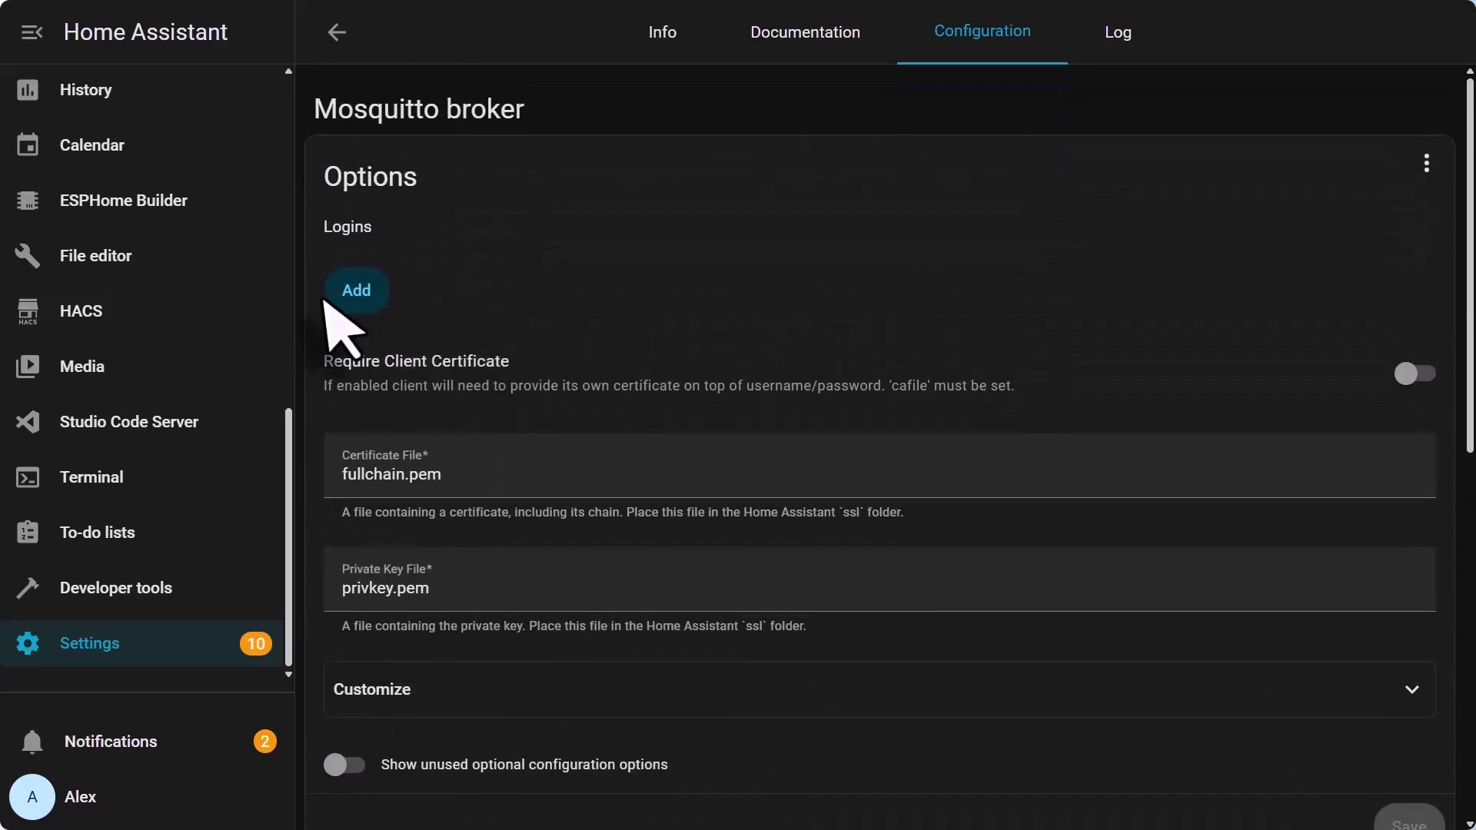
- Add an MQTT login from the saved credentials, save the options, and restart the broker
click(359, 295)
click(777, 330)
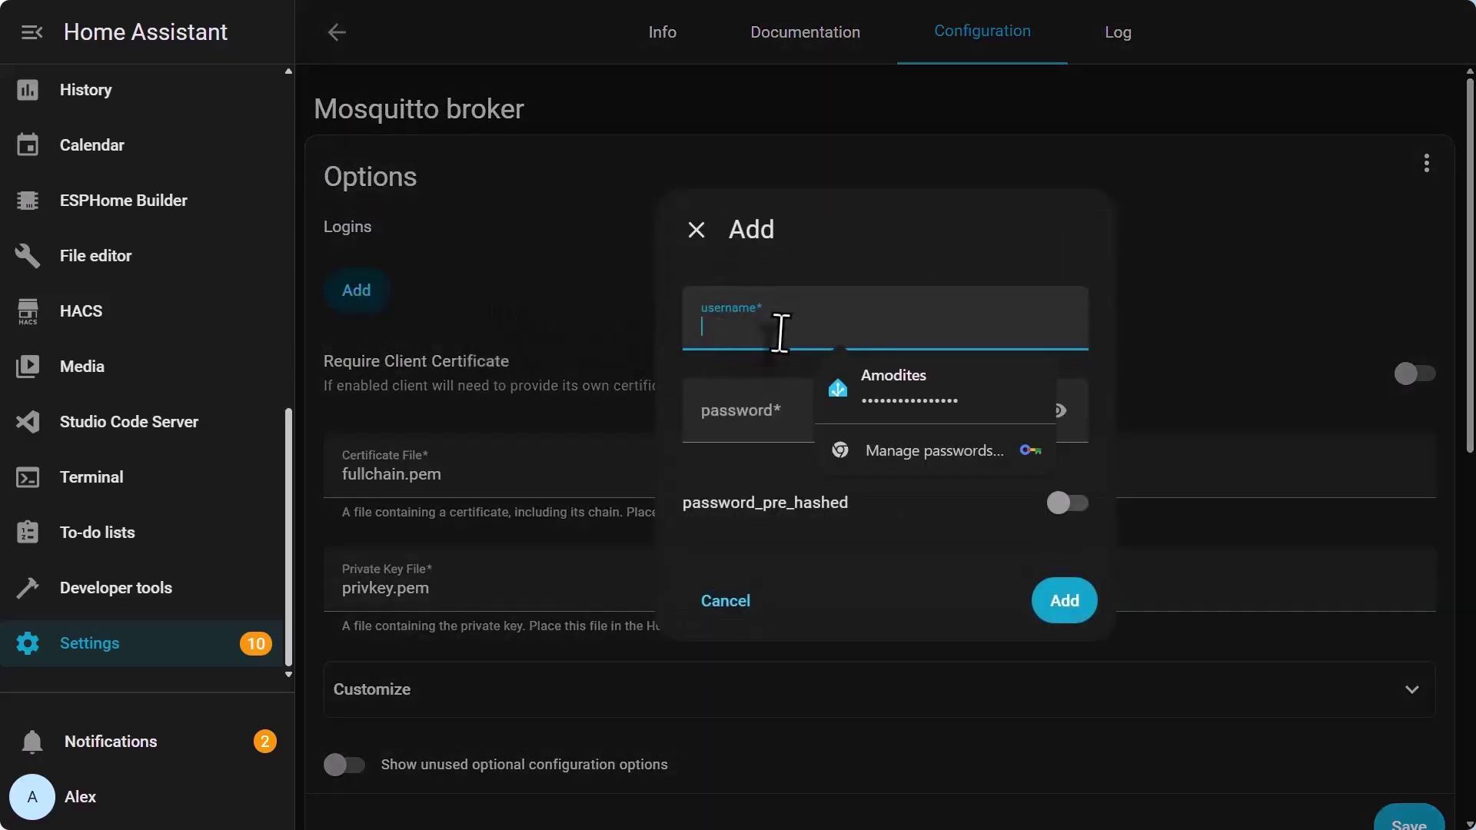
click(850, 379)
click(1064, 600)
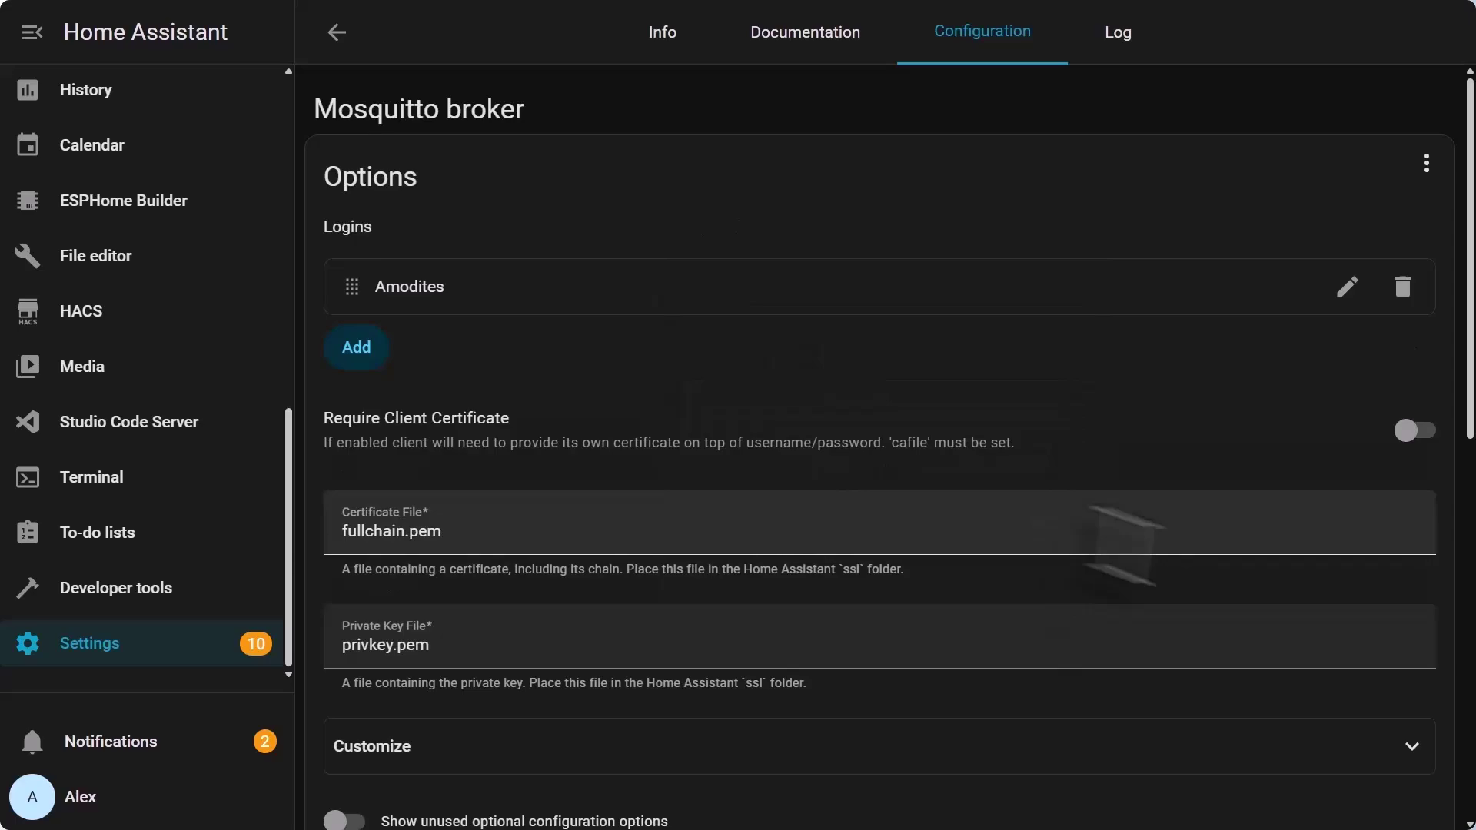
scroll(1050, 527, down, 10)
scroll(1055, 533, up, 3)
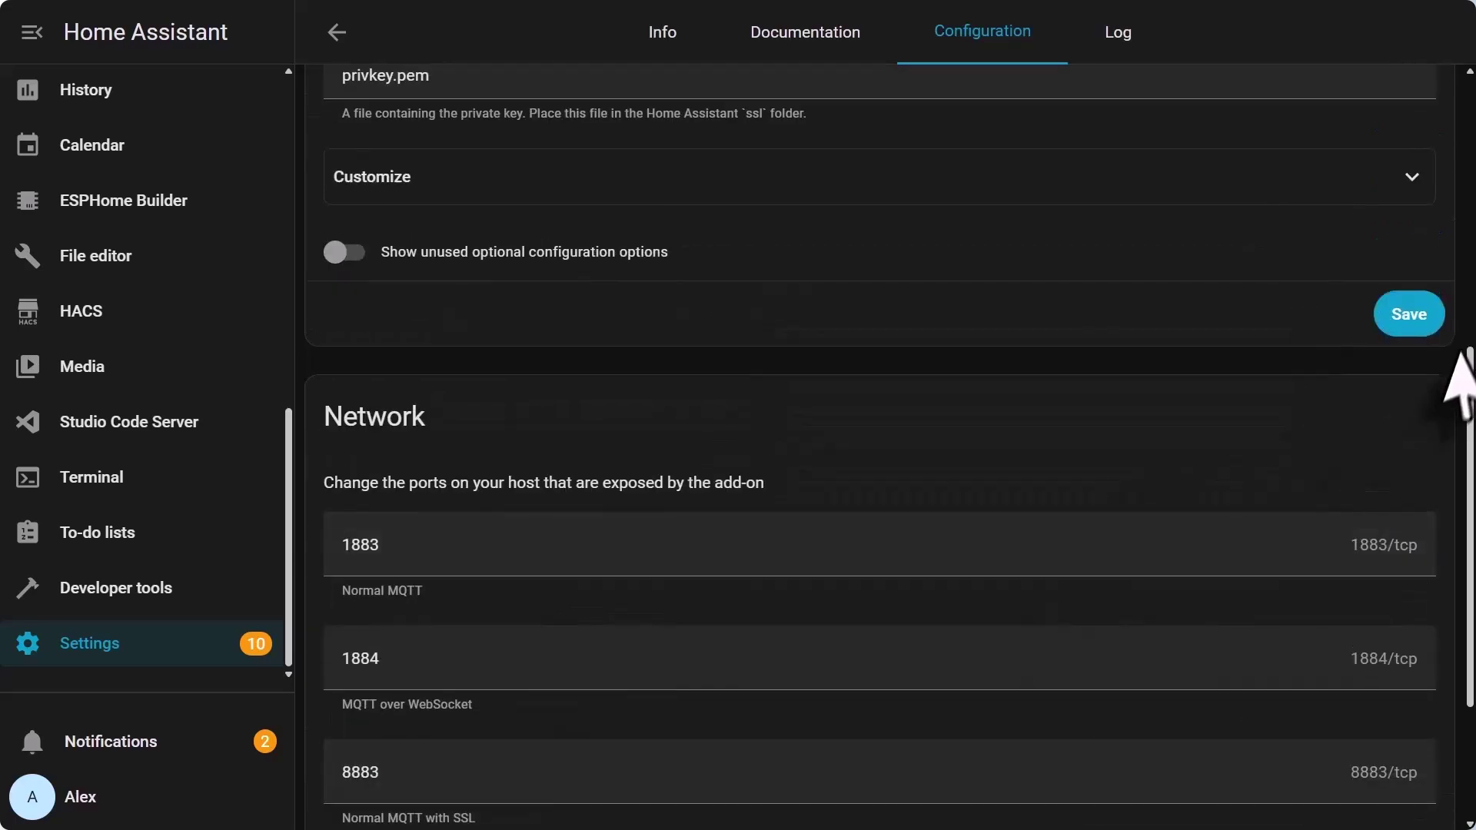
click(1409, 314)
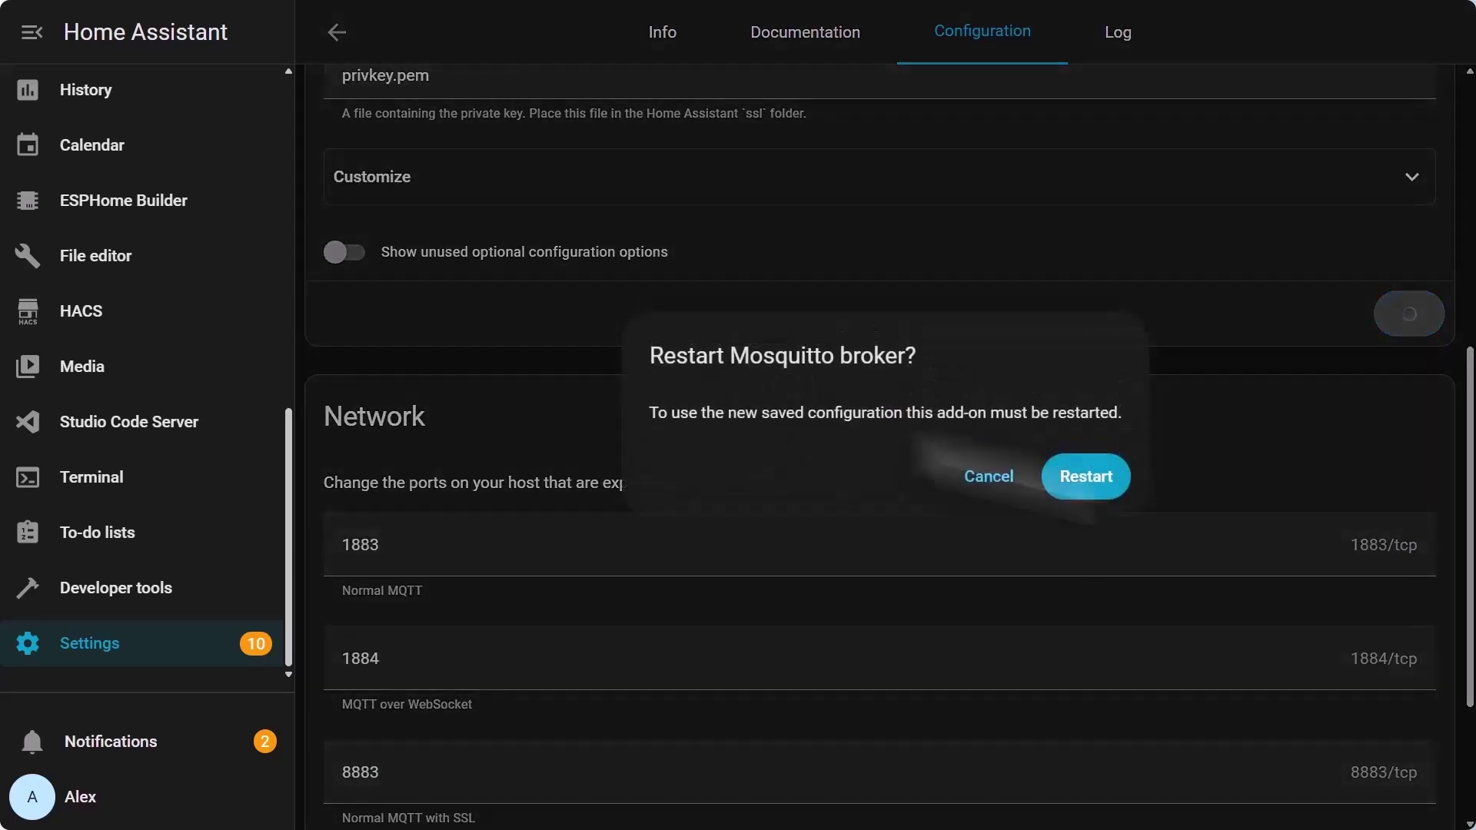
click(1091, 478)
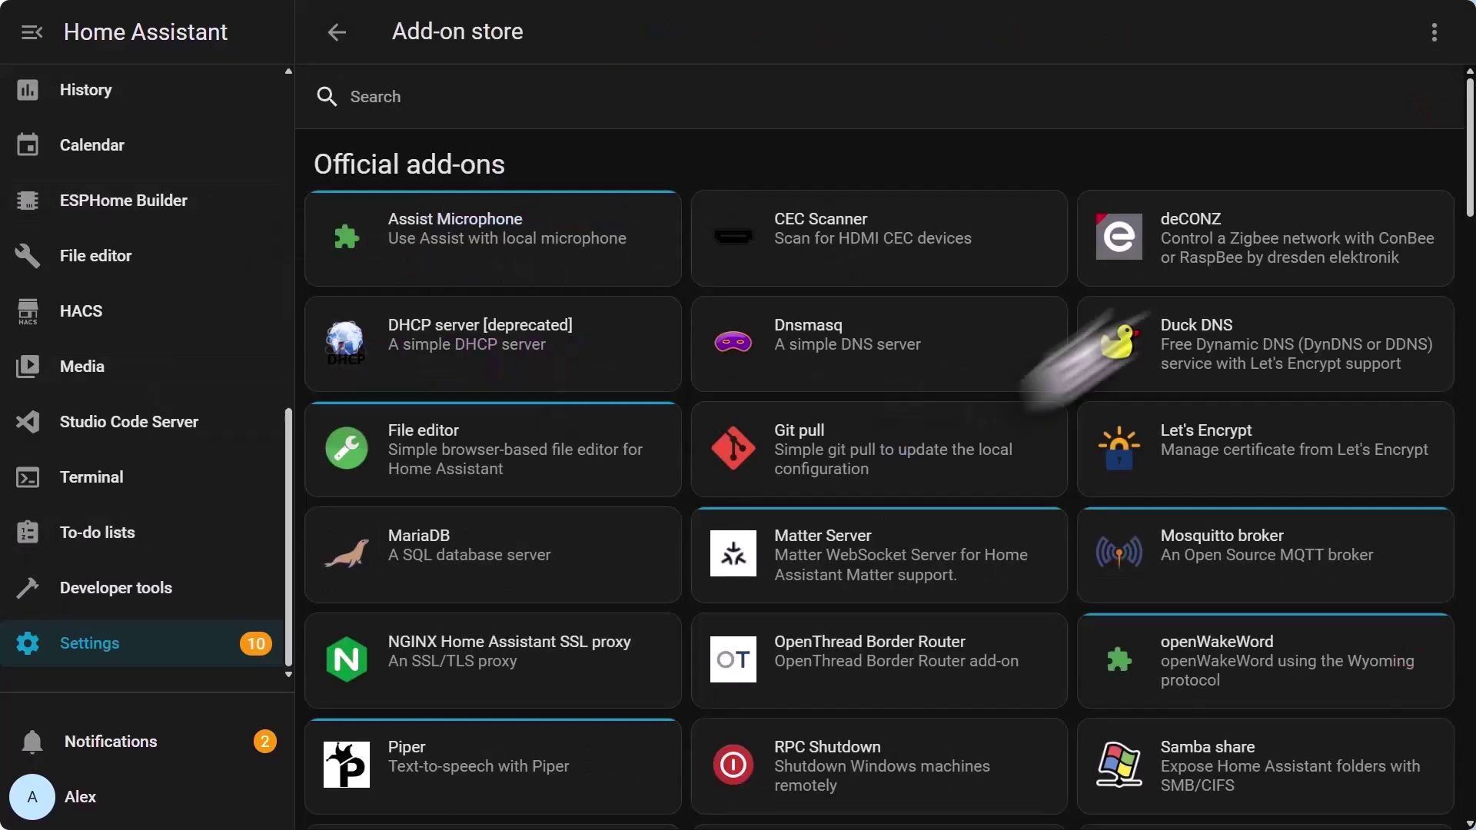
- Add the Zigbee2MQTT repository URL under Repositories, then search the store for 'zi'
click(1435, 31)
click(1376, 153)
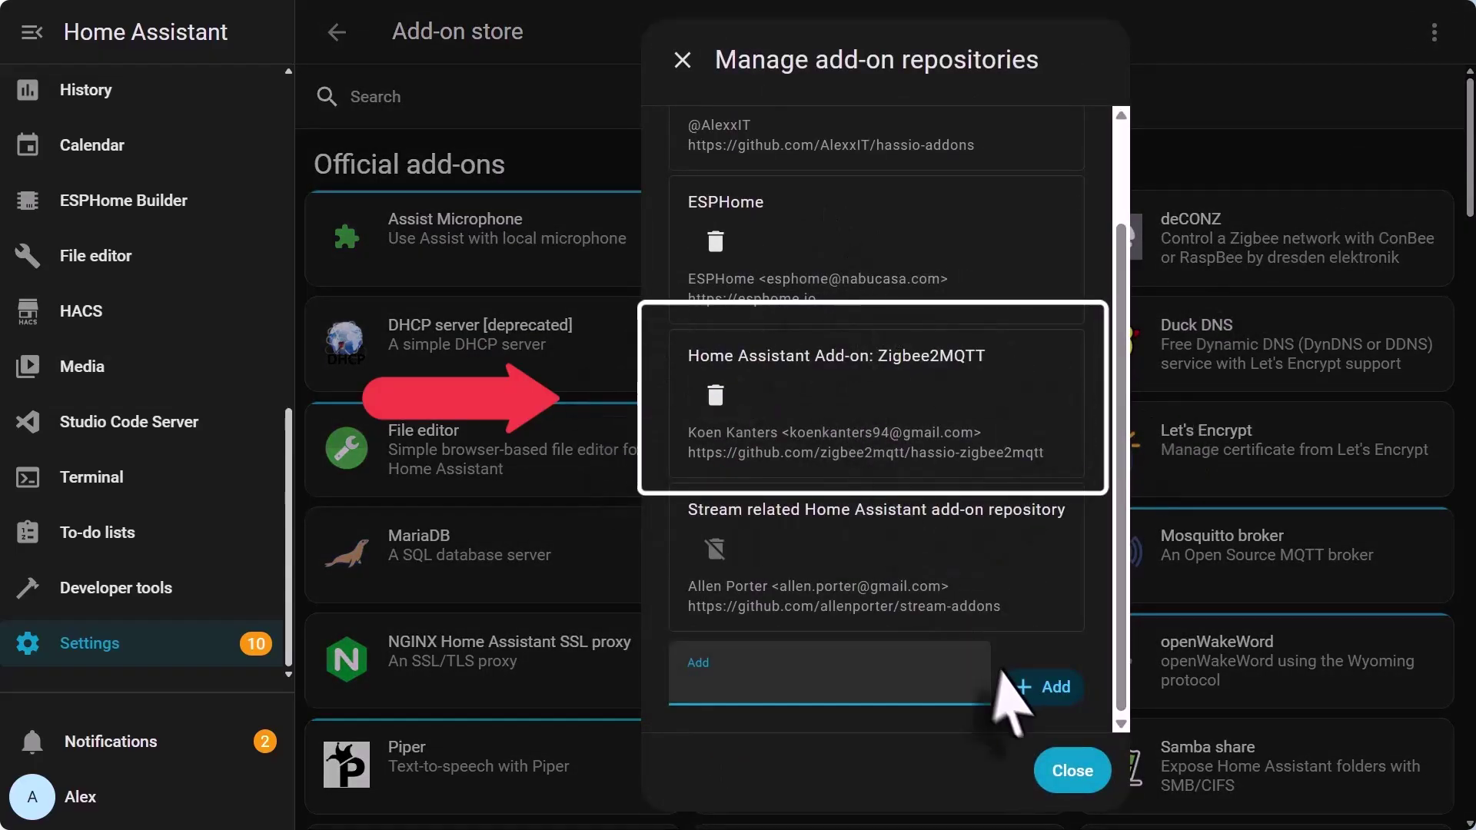
text(https://github.com/zigbee2mqtt/hassio-zigbee2mqtt)
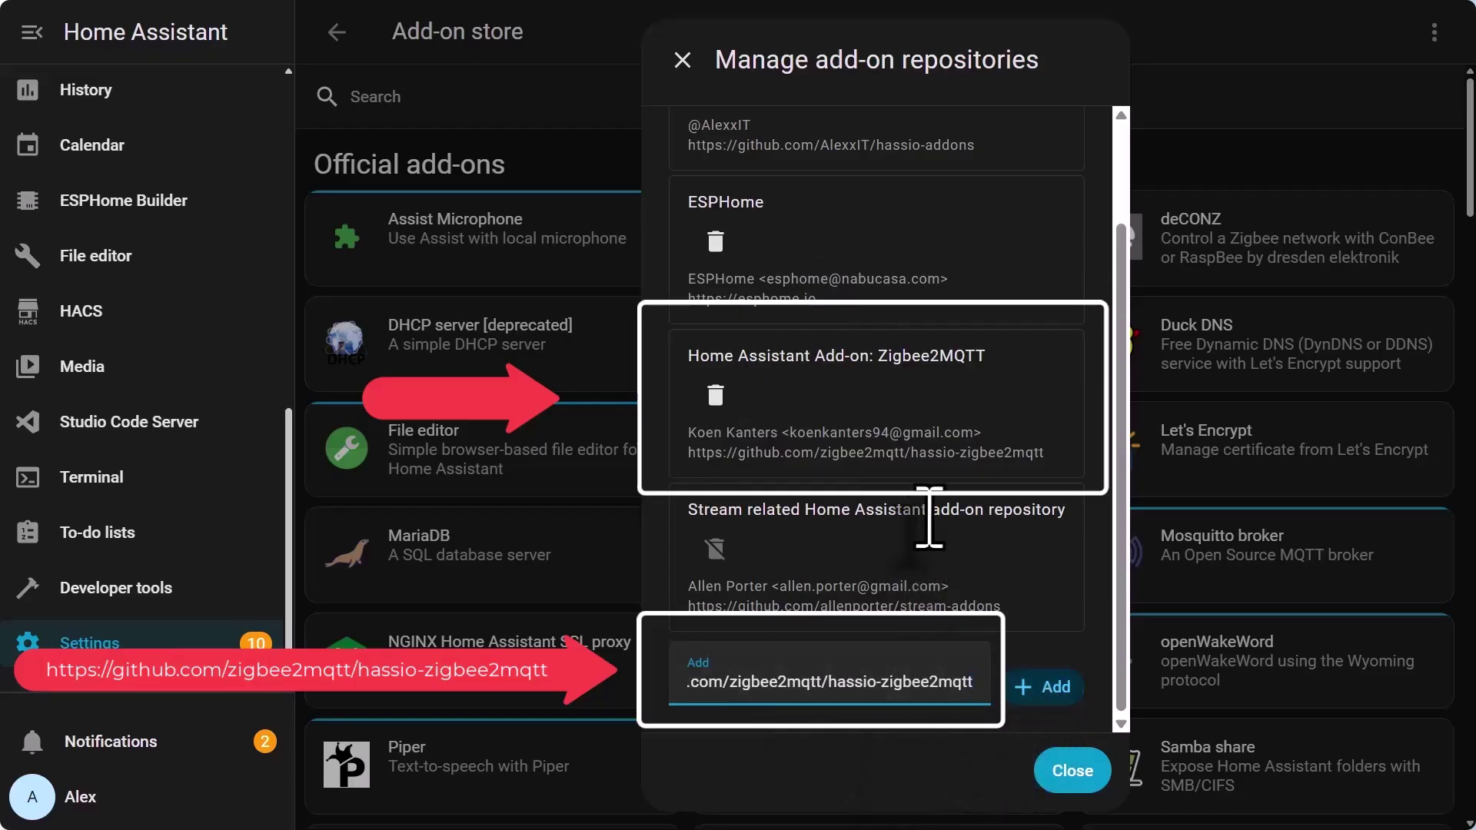
click(1072, 770)
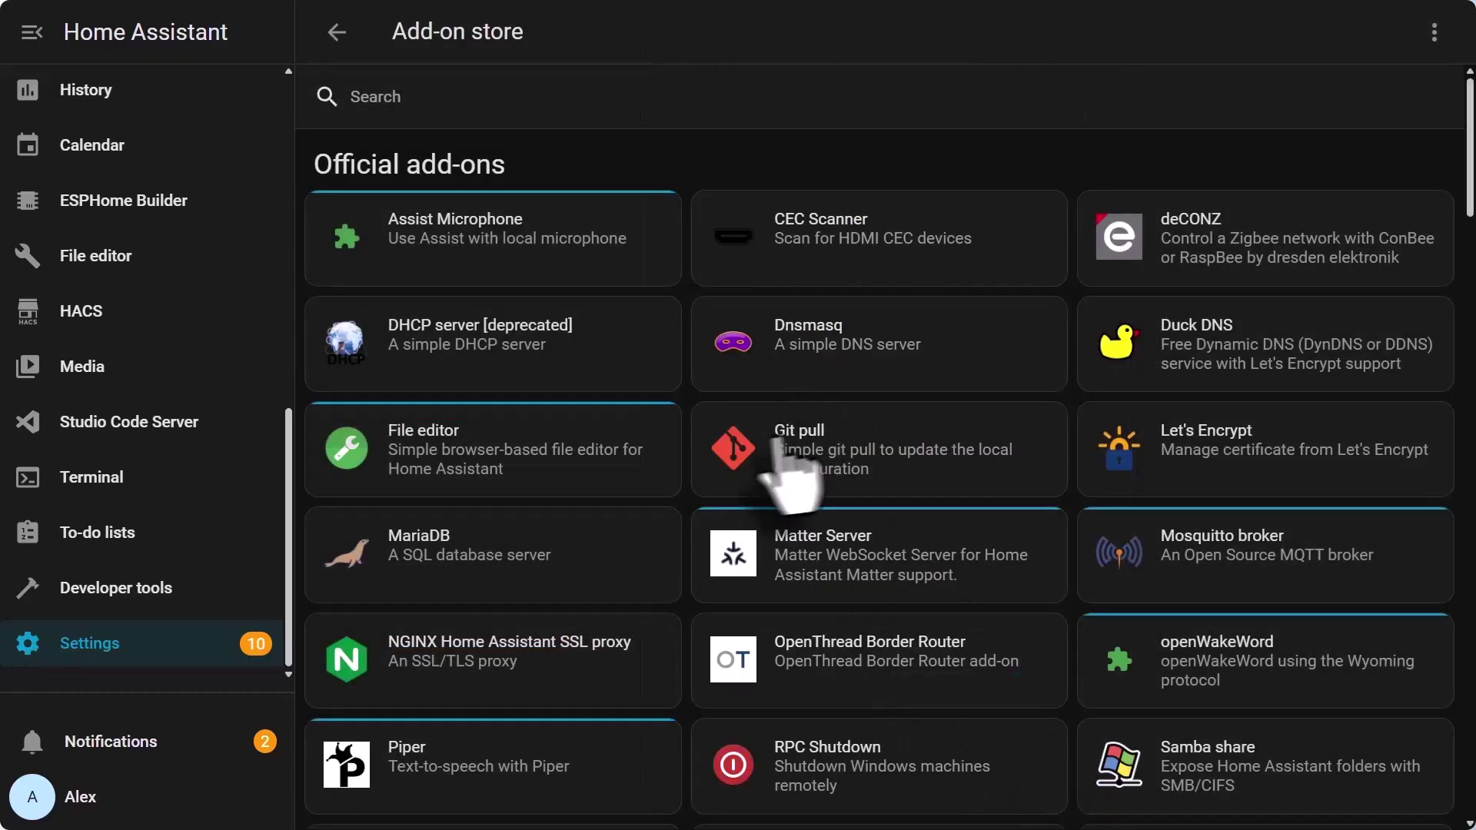
click(408, 96)
text(zigbee)
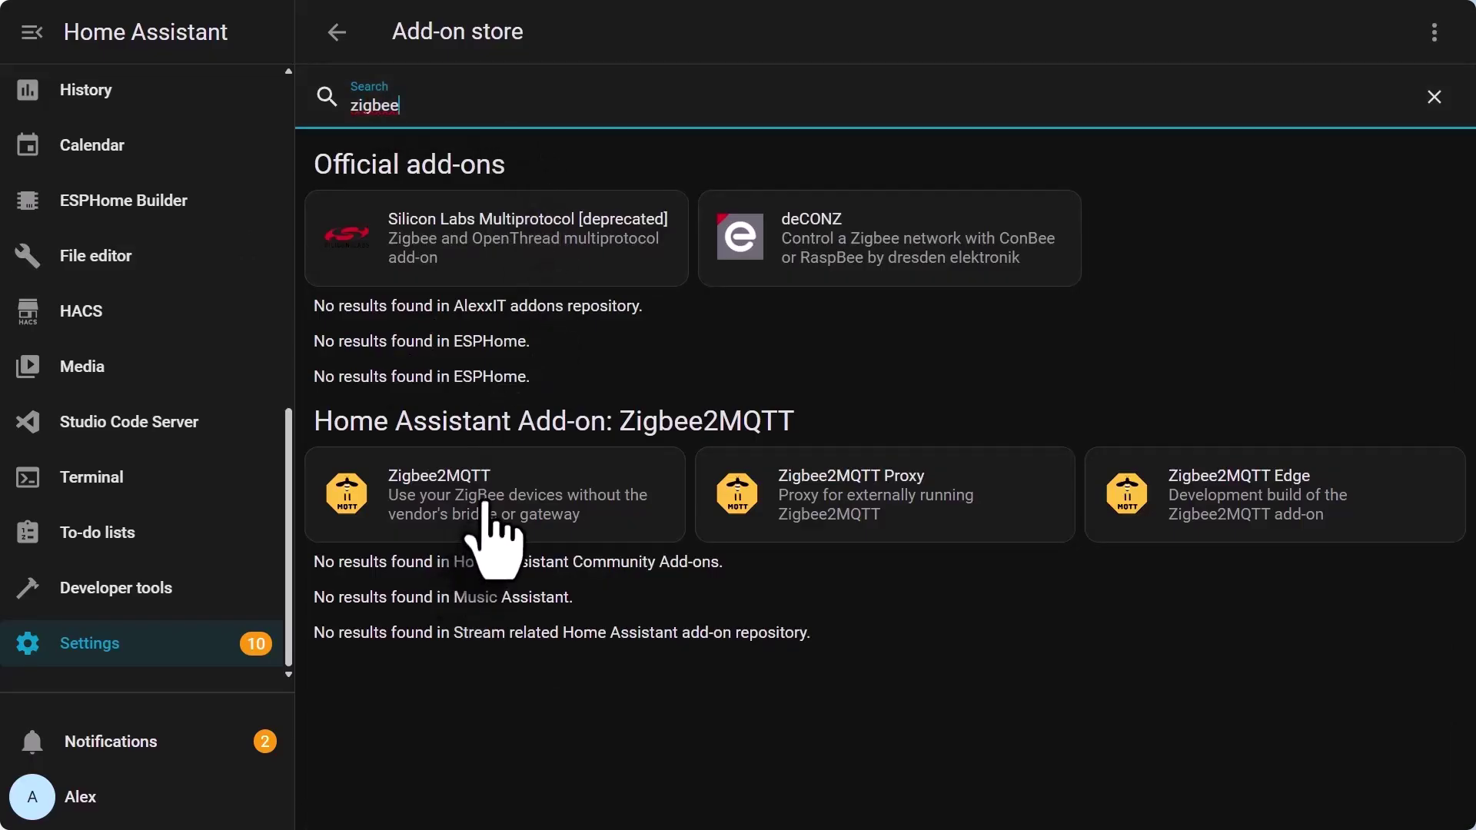
- Install the Zigbee2MQTT add-on, version 2.6.2-1, from the search results
click(638, 500)
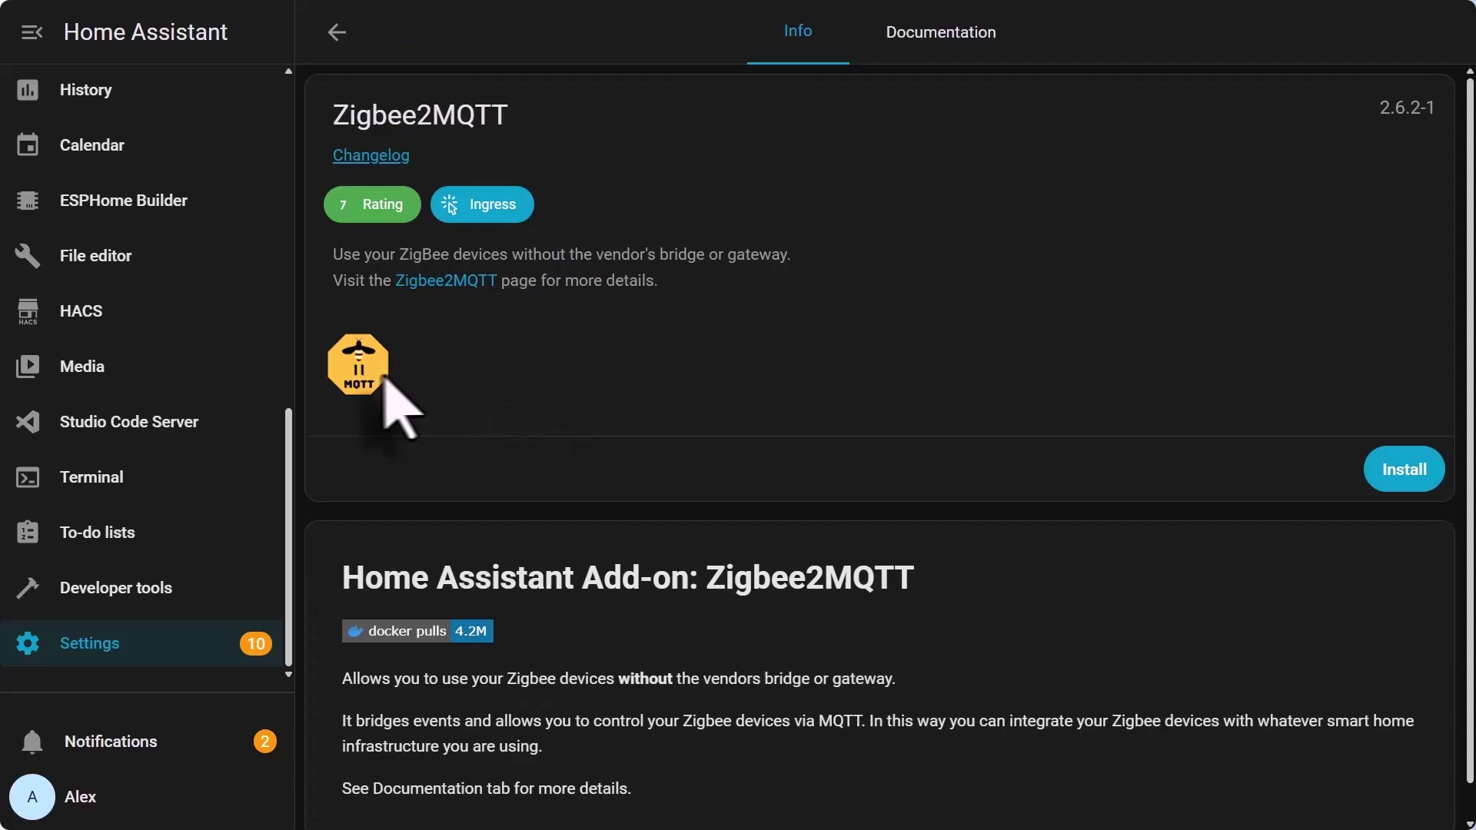
click(1413, 470)
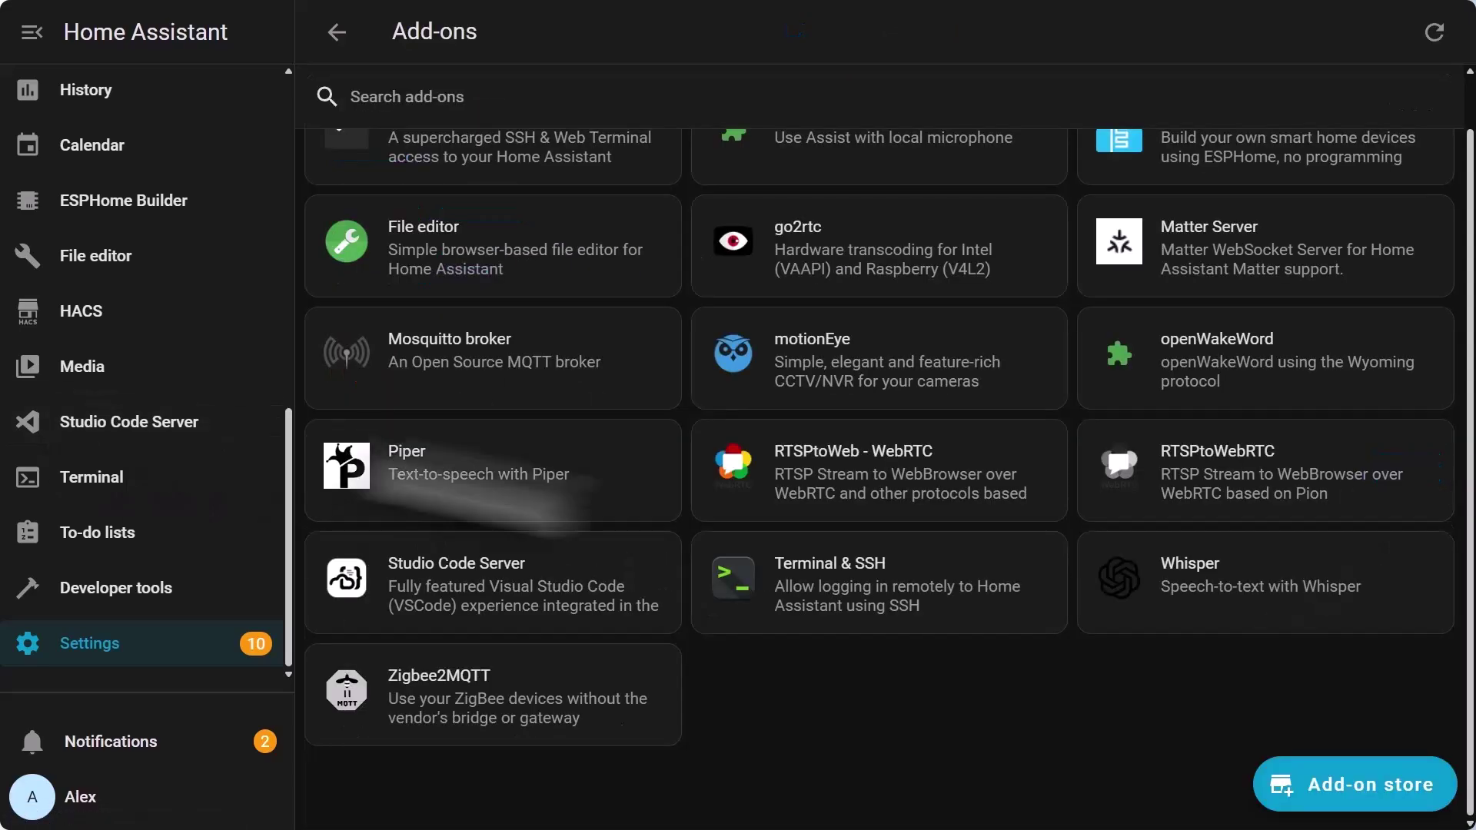
click(434, 726)
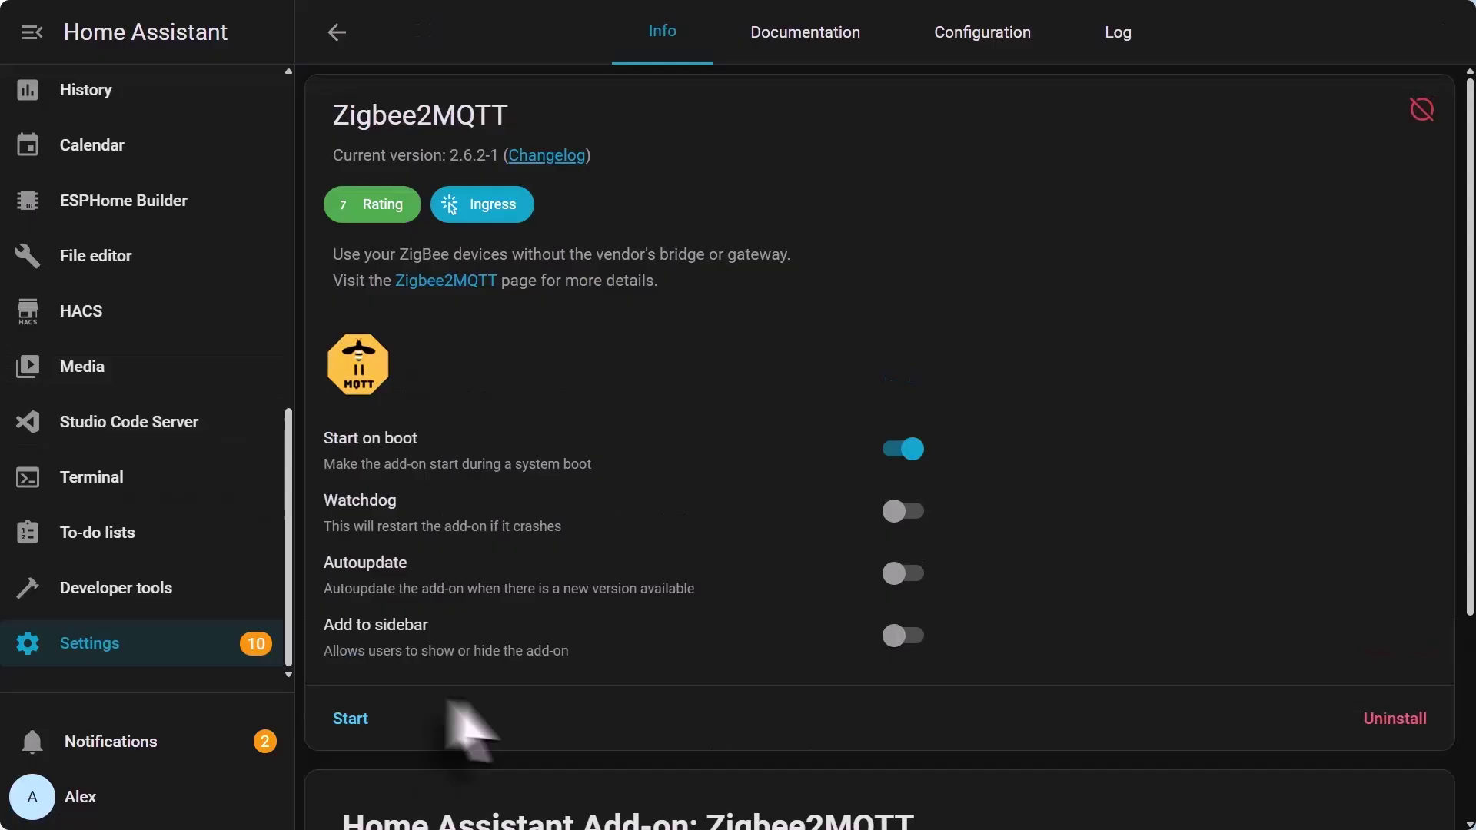
- Set the Zigbee2MQTT MQTT base_topic to zigbee2mqtt and save the options
click(982, 35)
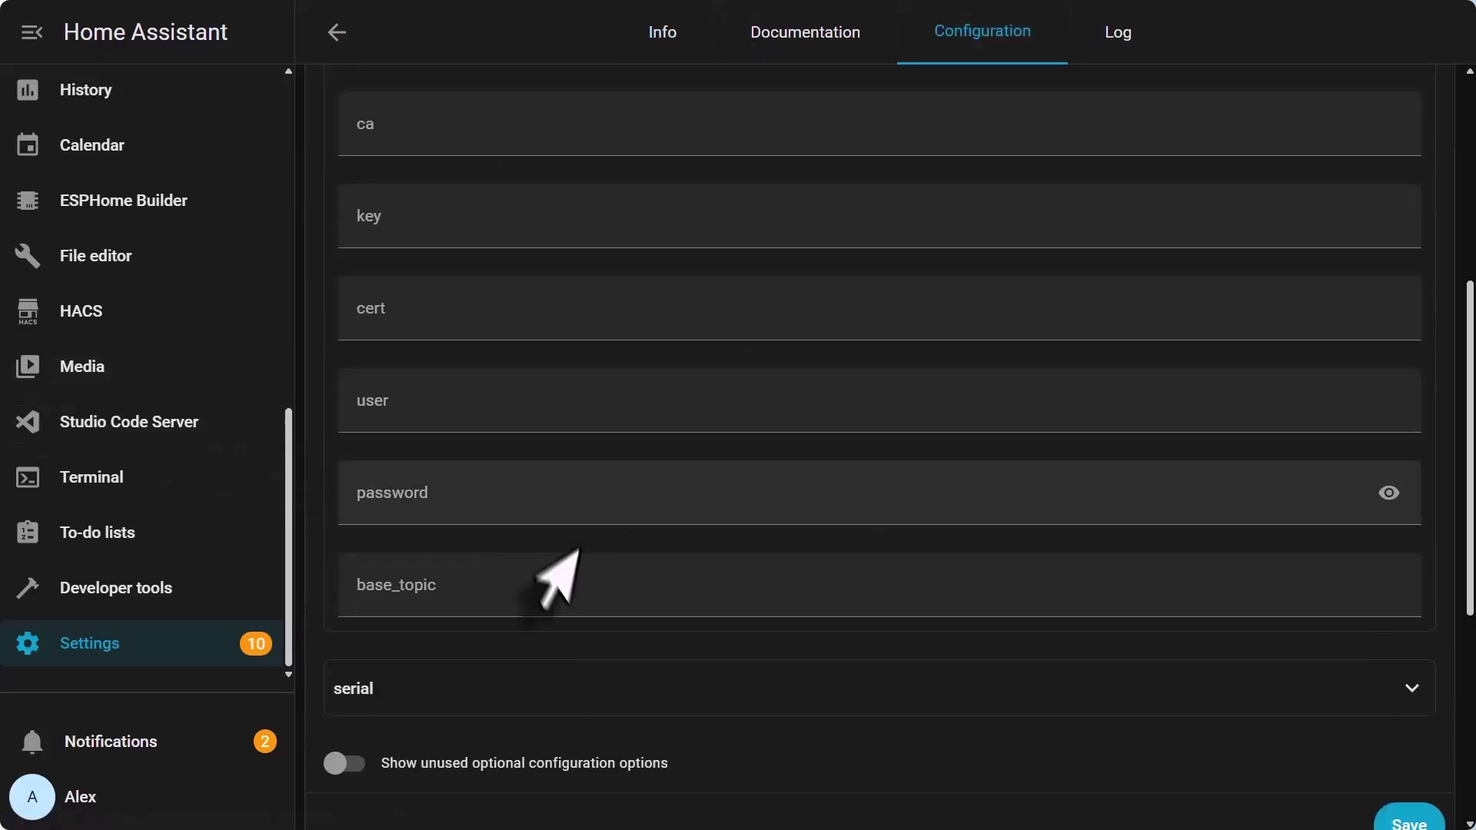
click(425, 586)
click(492, 626)
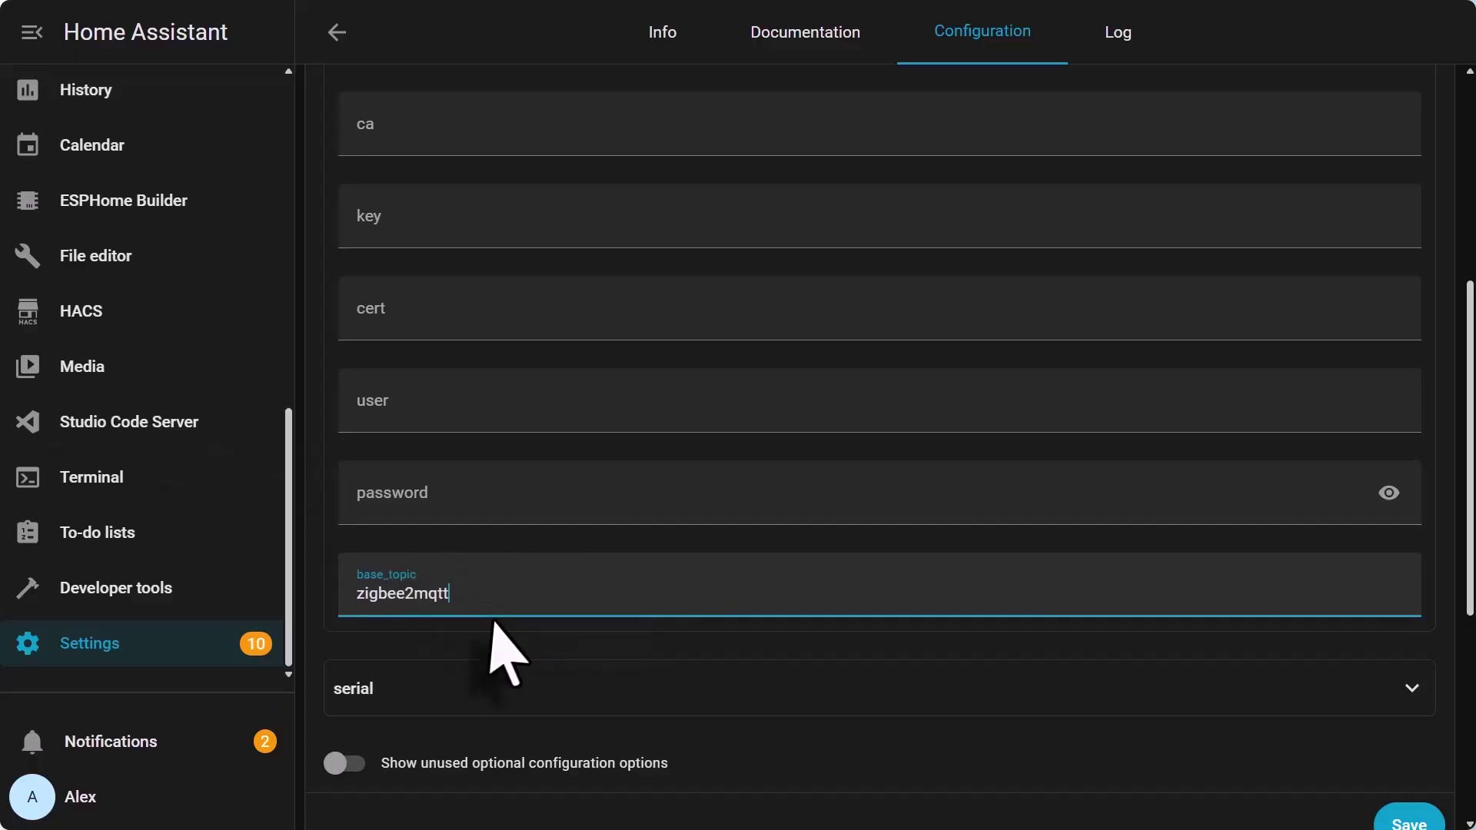
scroll(415, 688, down, 2)
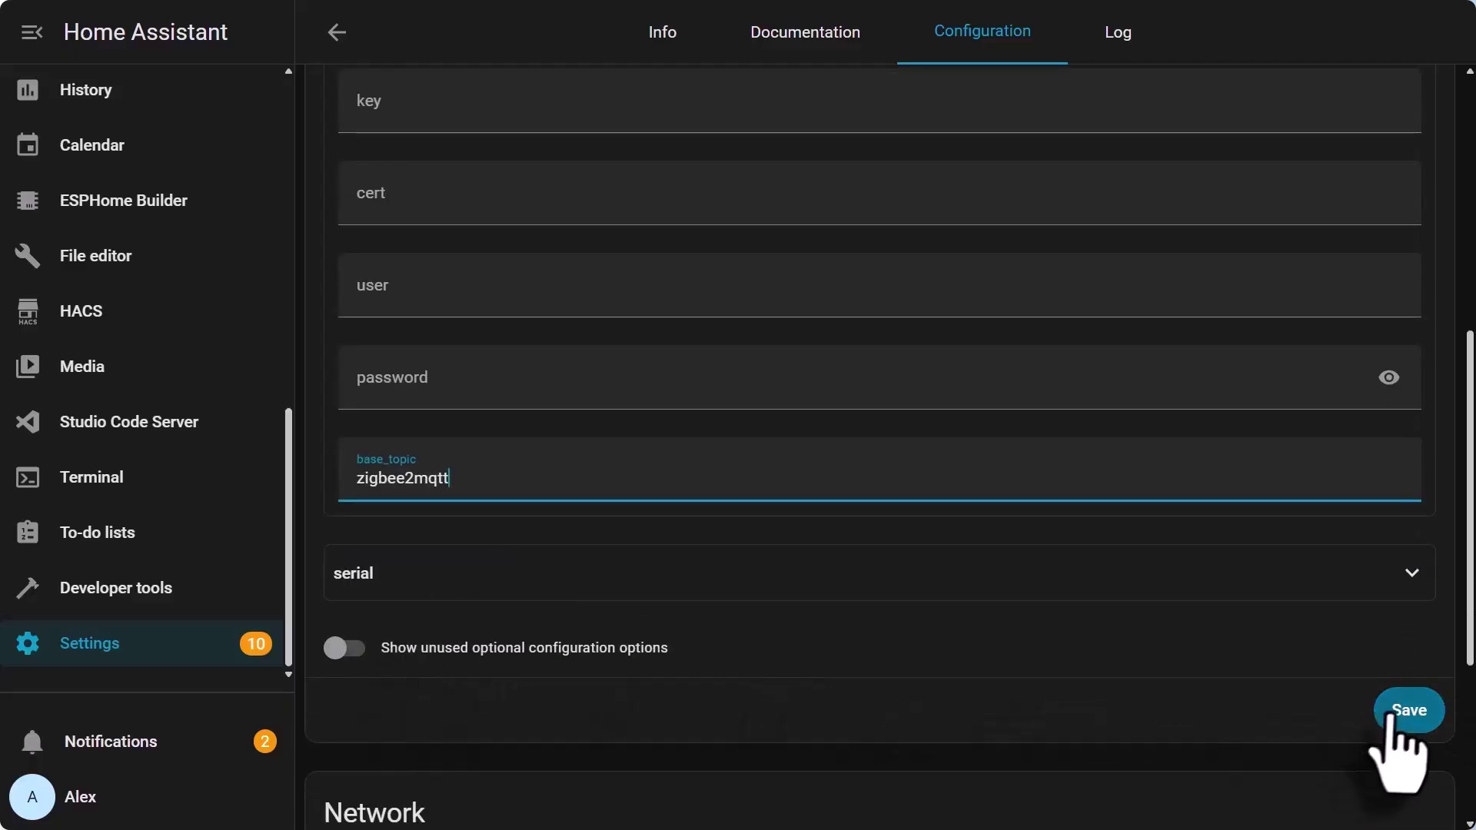
click(1389, 715)
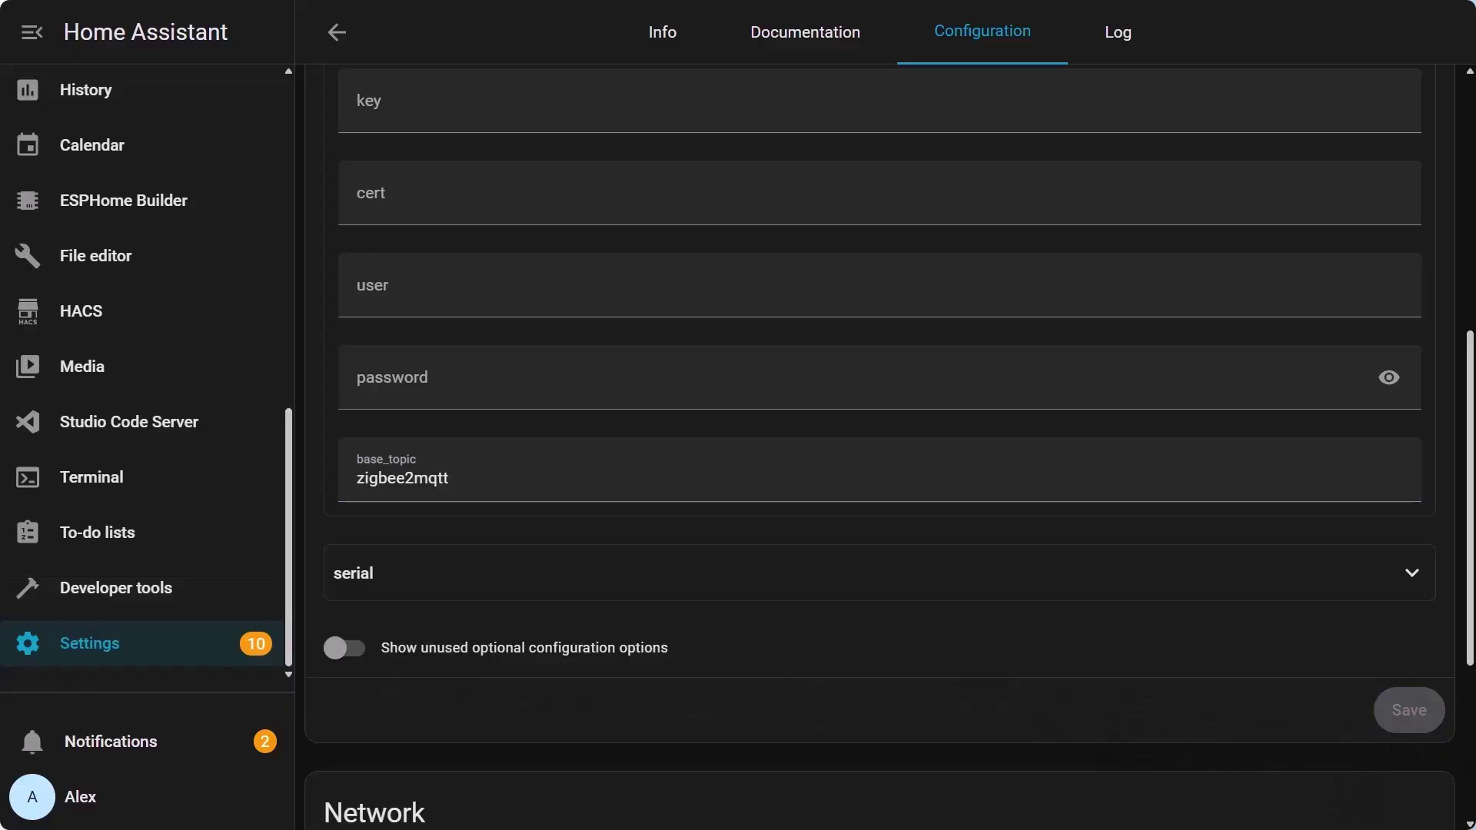
- Set the serial port to the ZBT-1 path and adapter to ezsp, save, and return to Add-ons
scroll(881, 446, down, 2)
click(1411, 459)
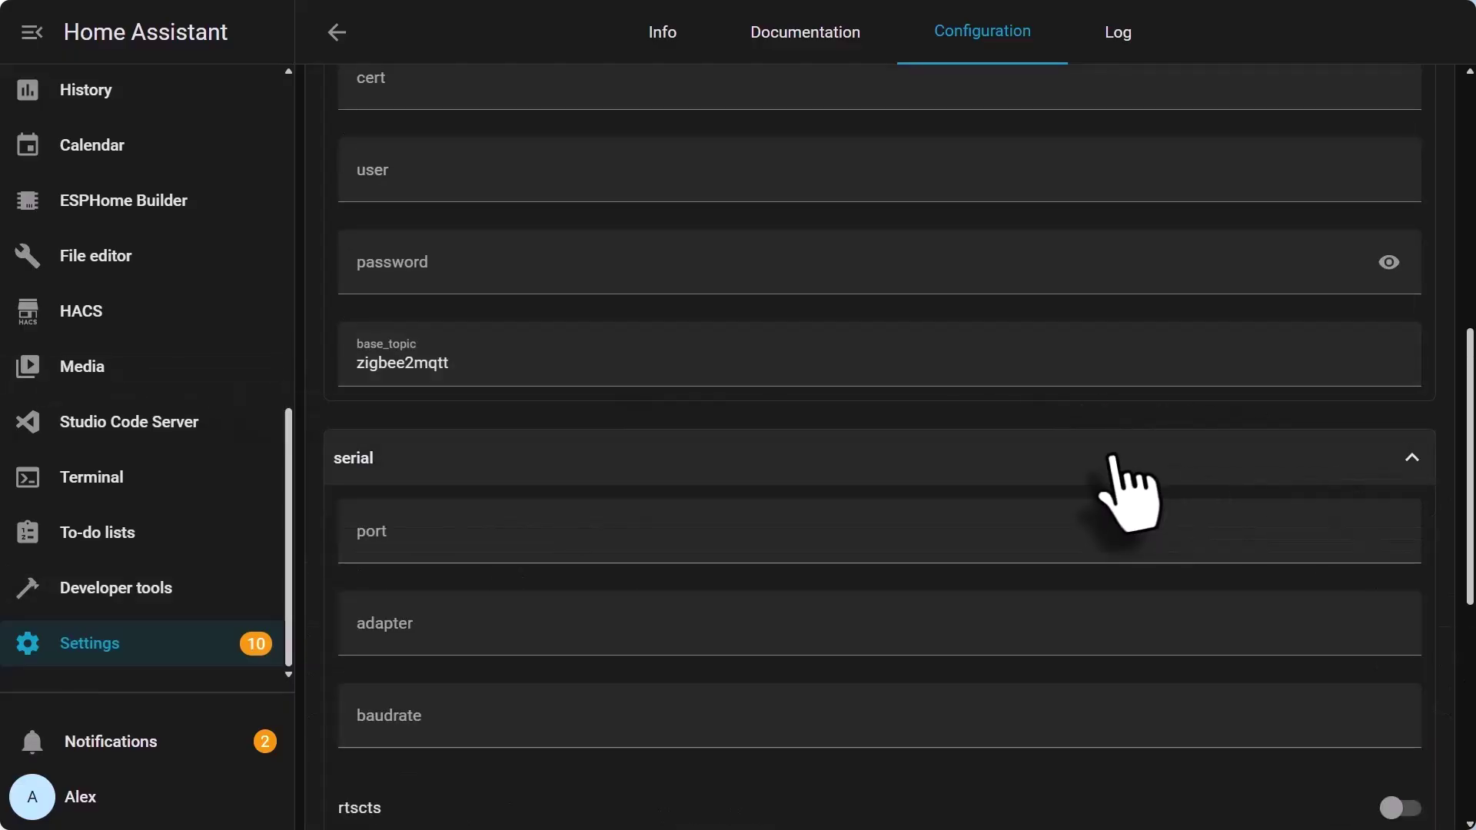
scroll(1111, 461, down, 3)
click(437, 300)
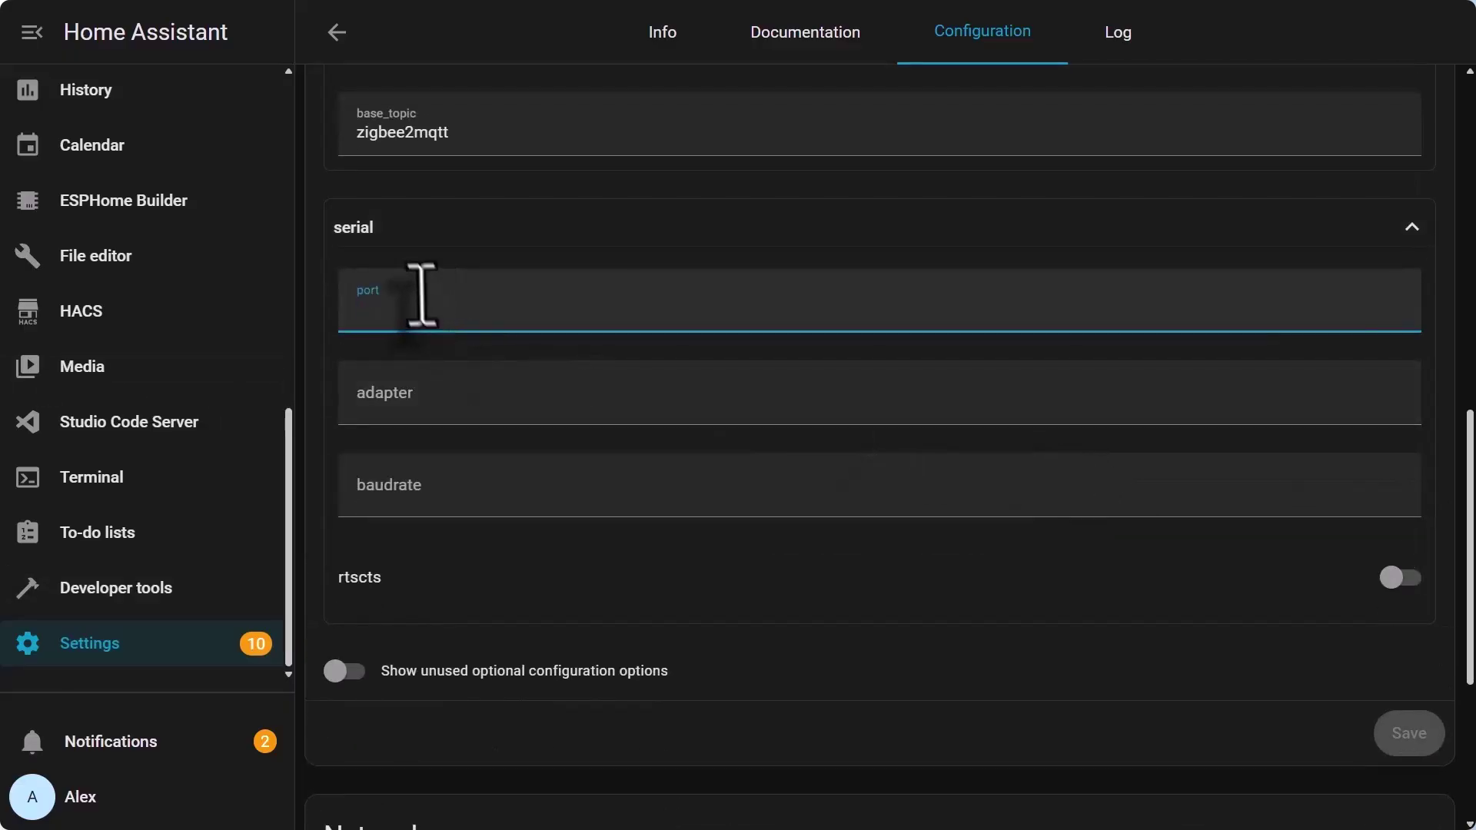
key(ctrl+v)
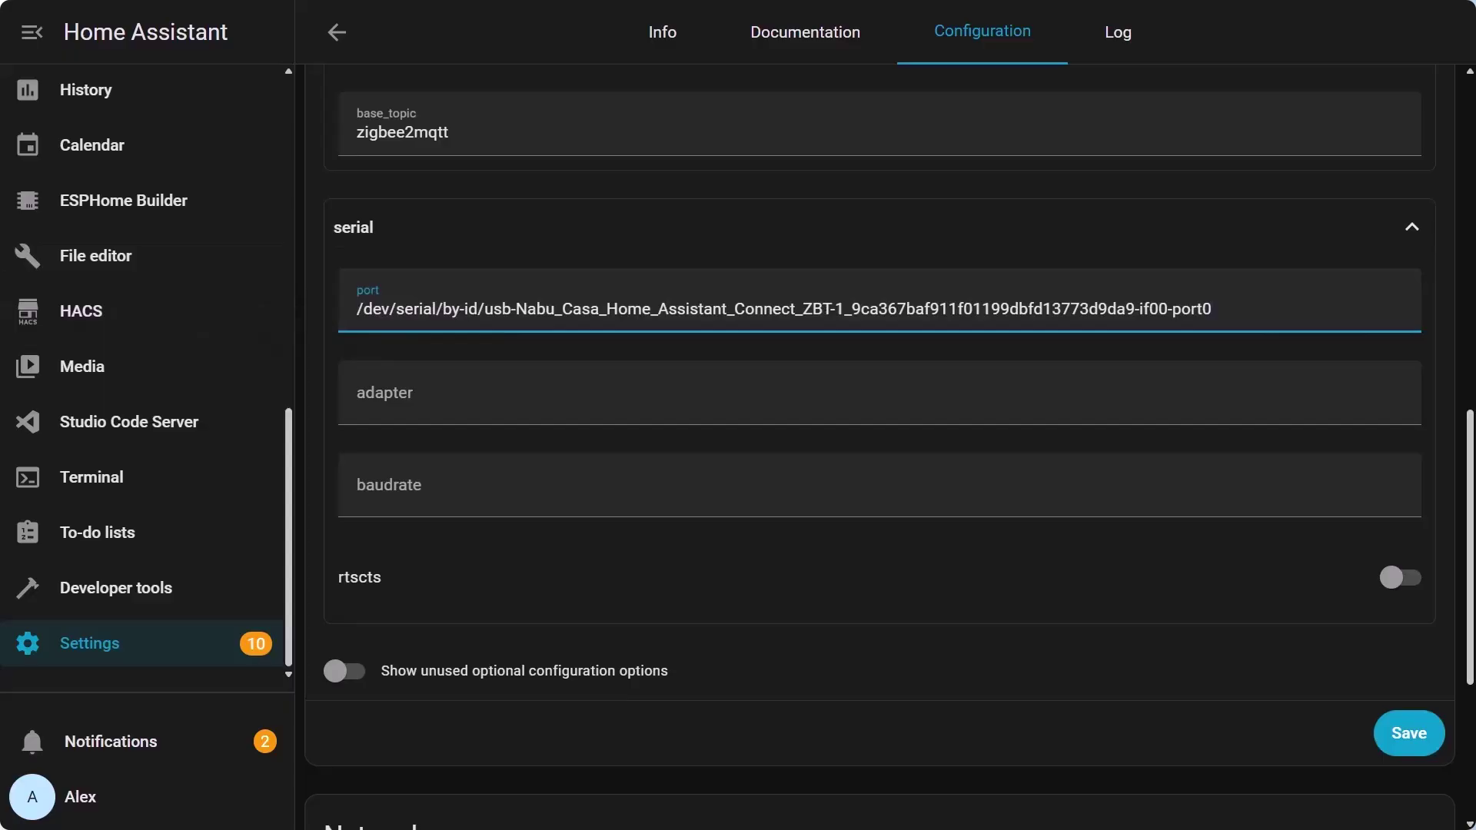
click(561, 402)
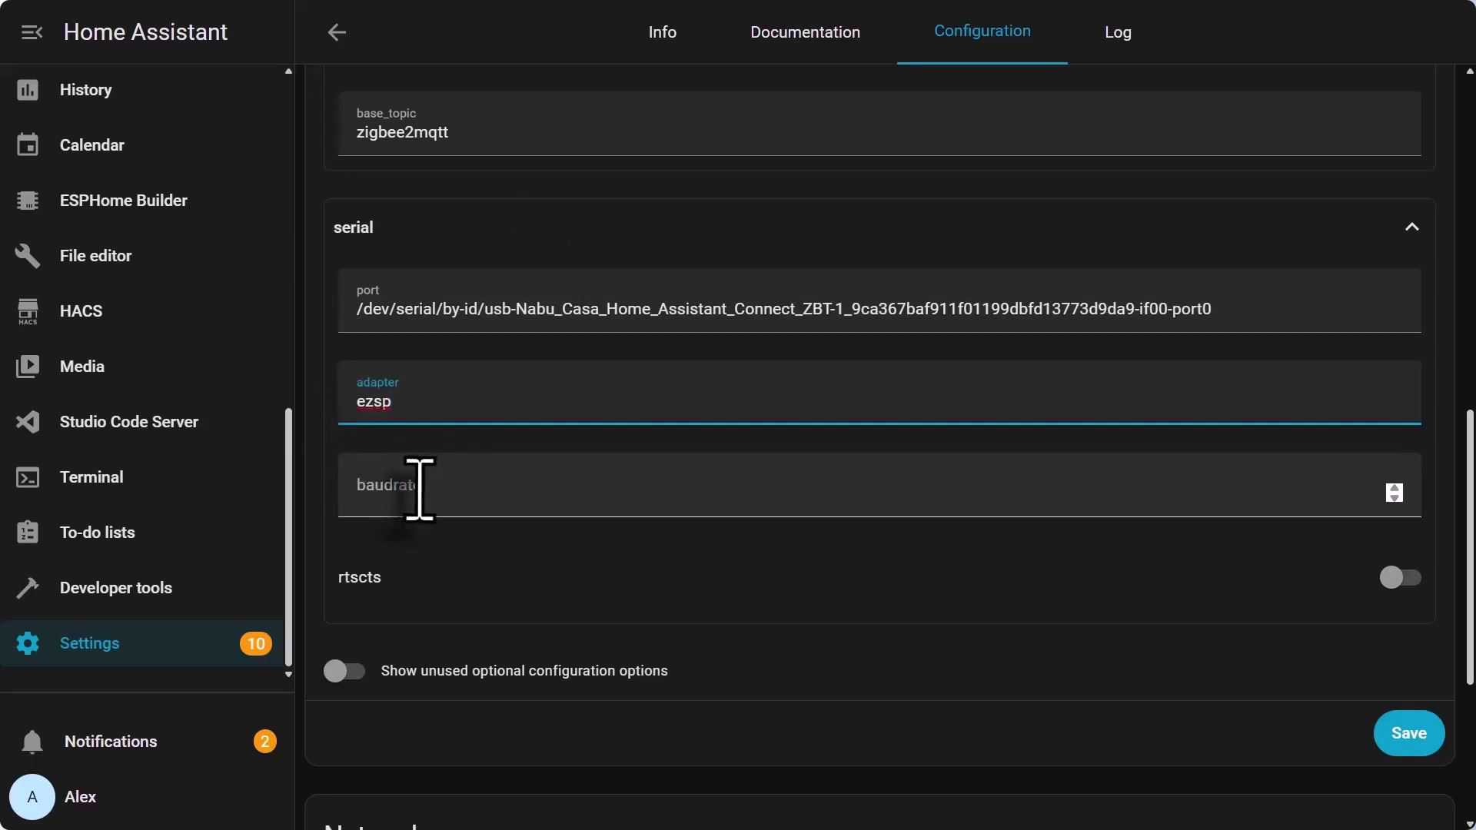
scroll(419, 489, down, 3)
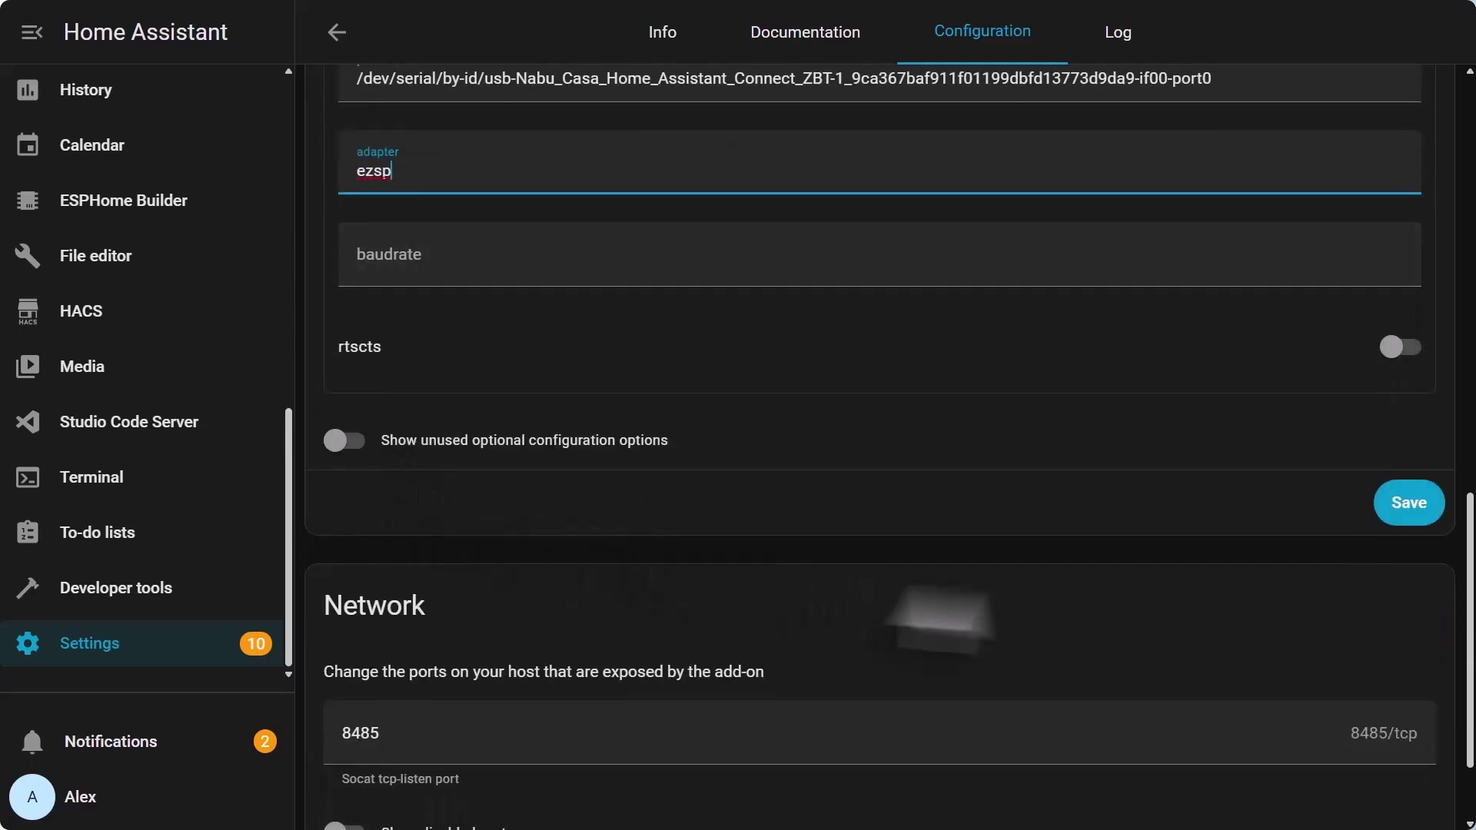
click(1412, 509)
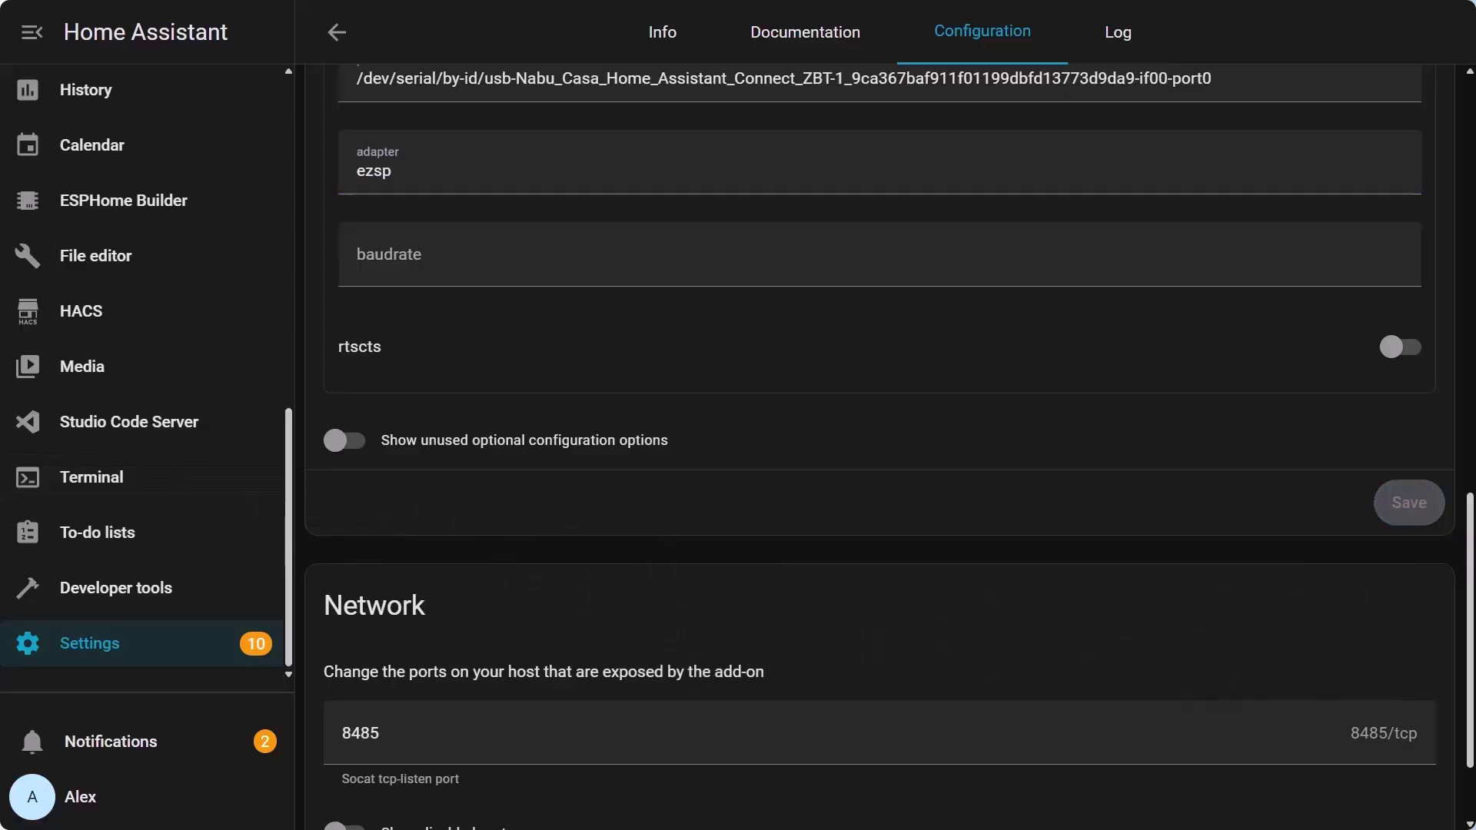
scroll(876, 461, down, 2)
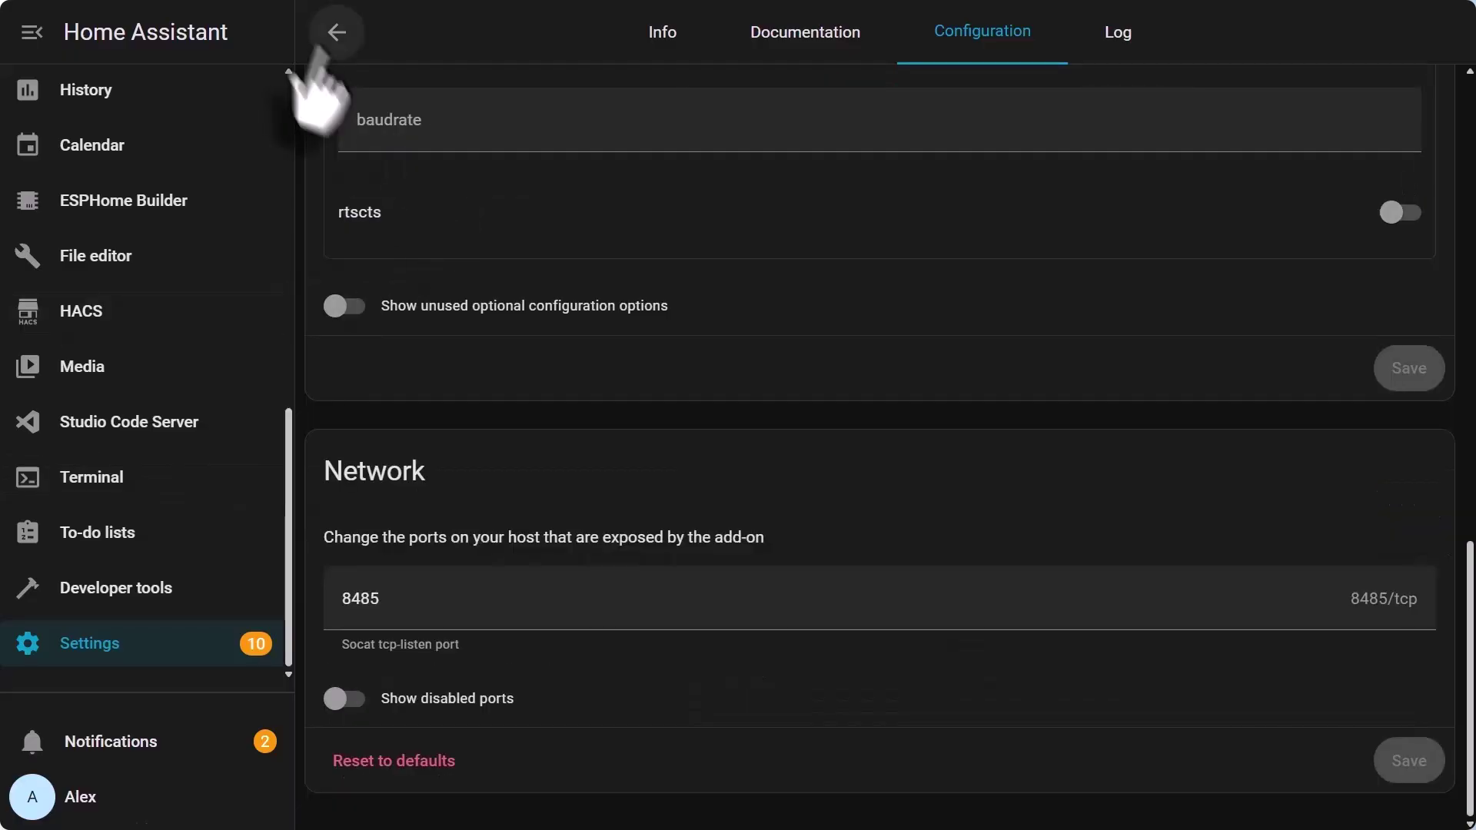
click(336, 32)
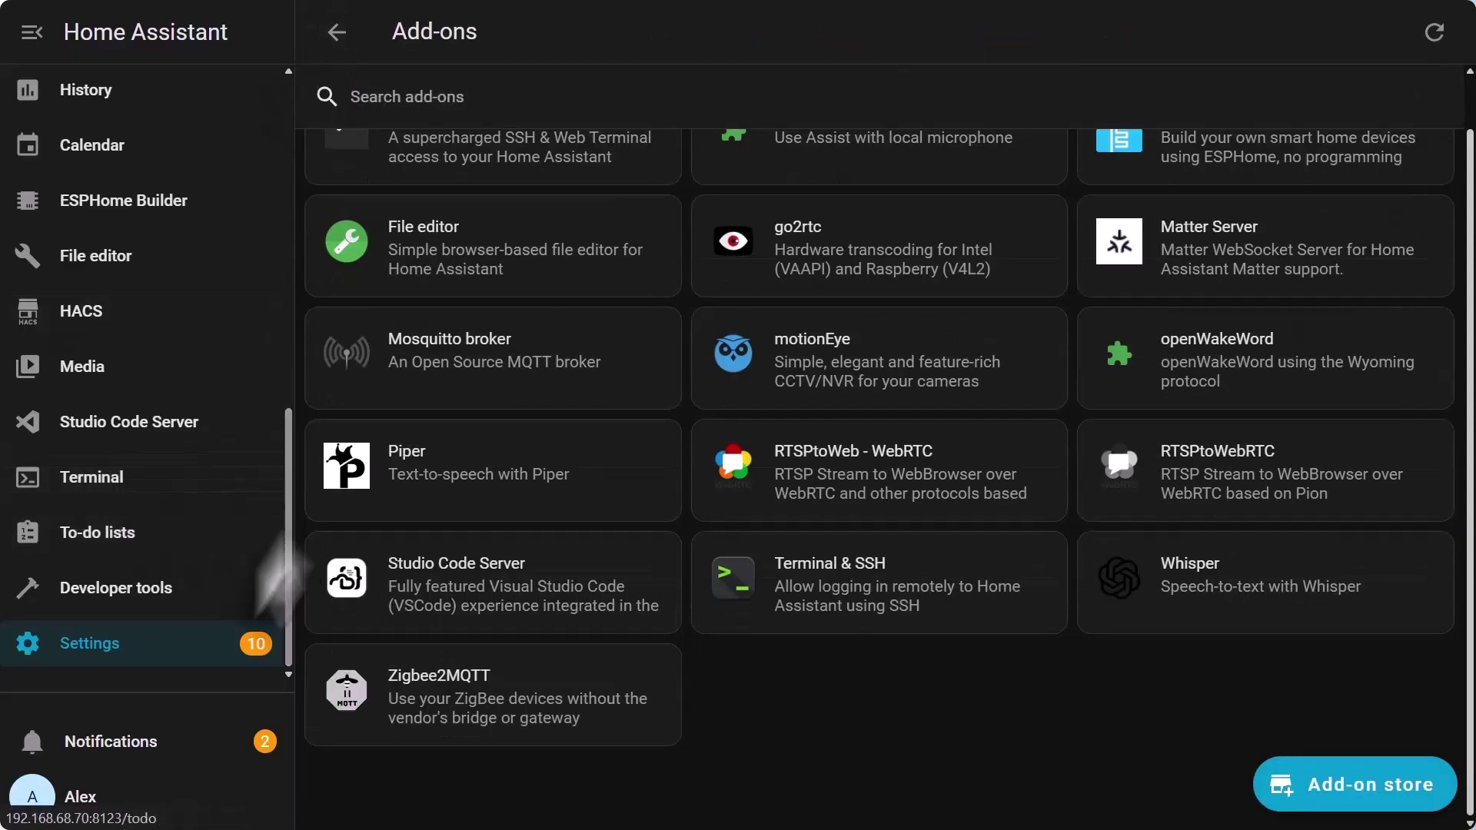
- Start the Mosquitto broker and confirm in its log that it runs on port 1883
scroll(539, 554, up, 1)
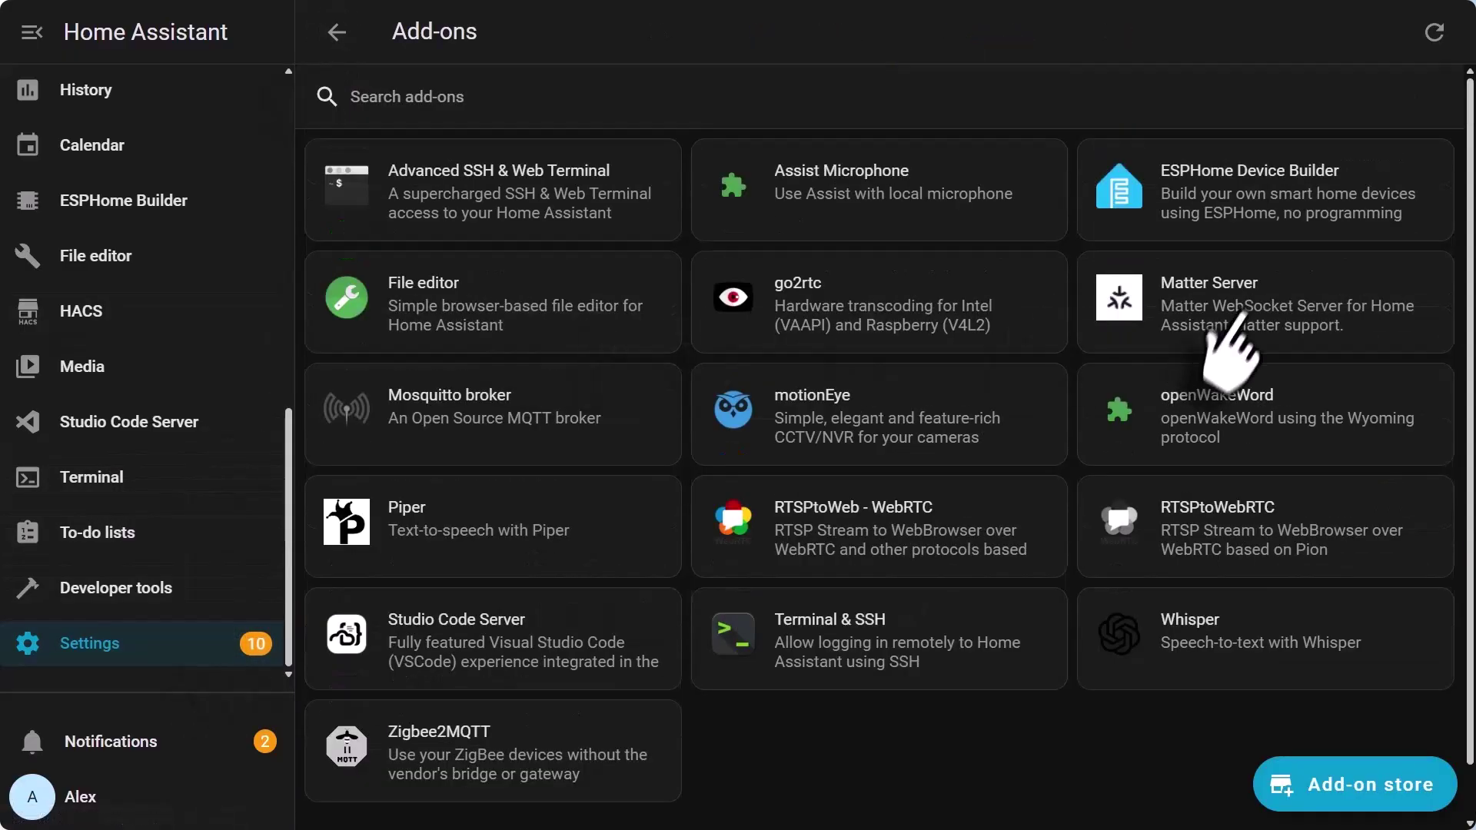
click(462, 428)
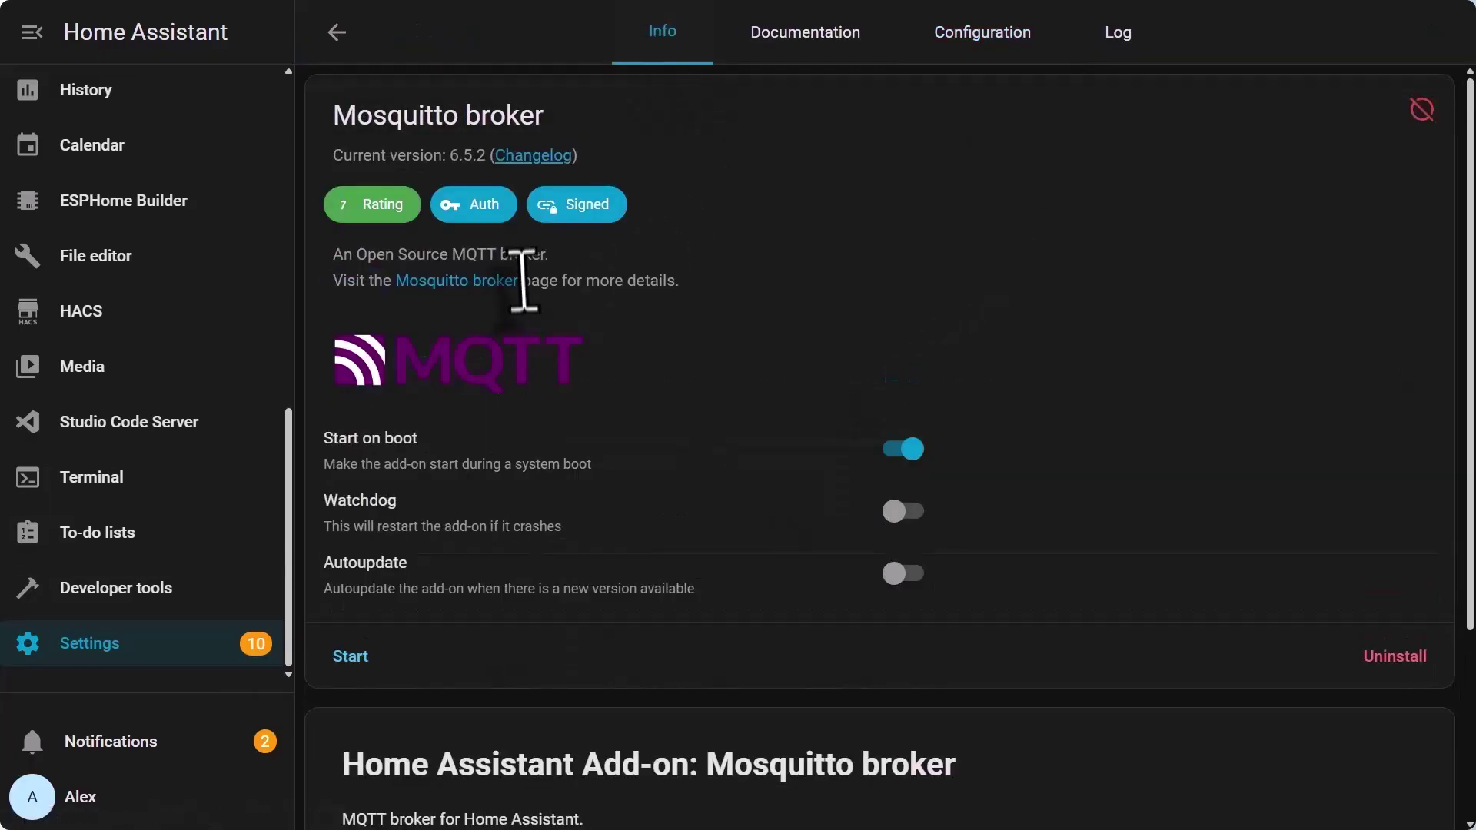
scroll(531, 276, down, 3)
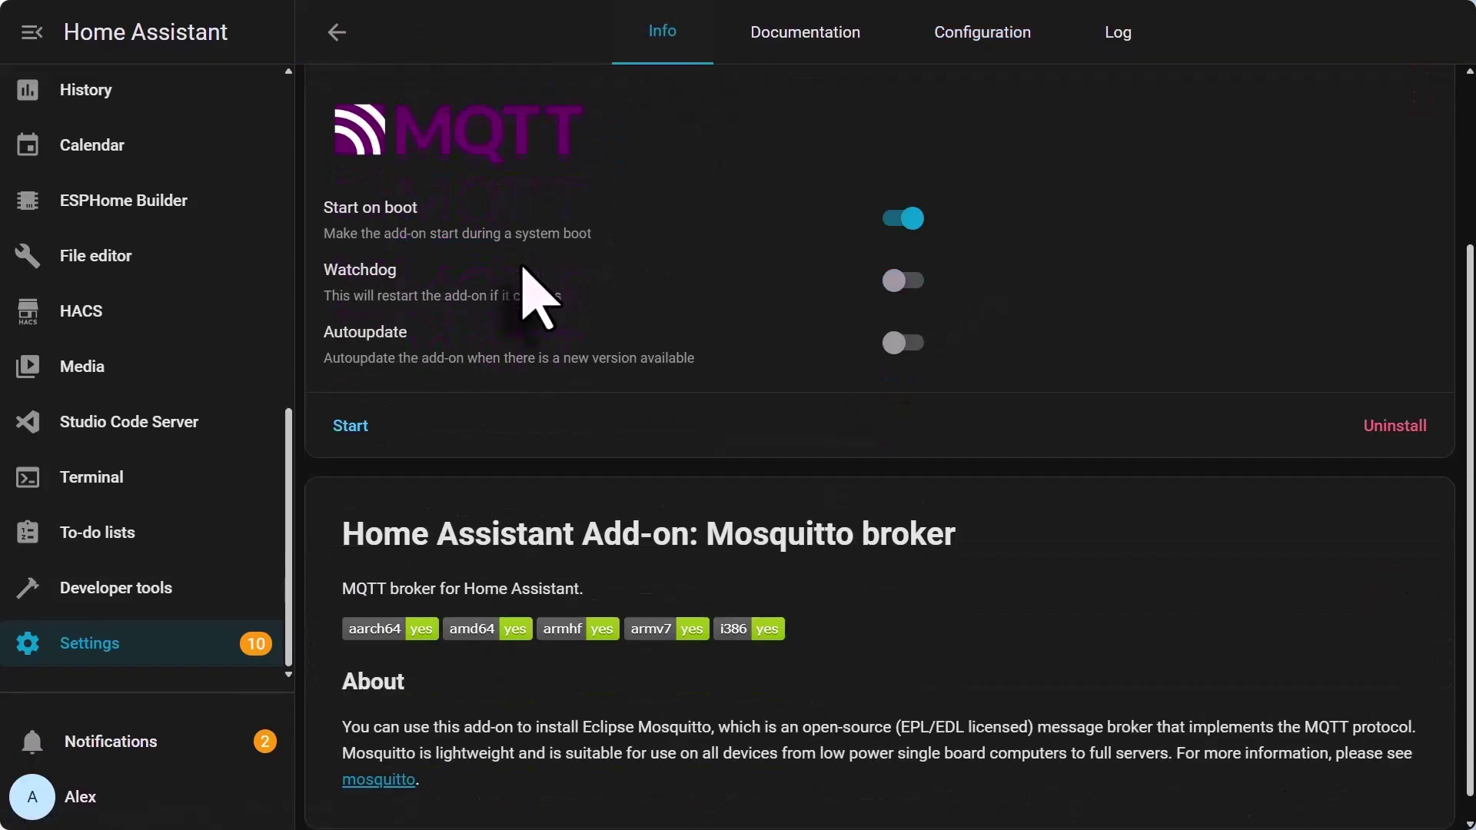
click(347, 427)
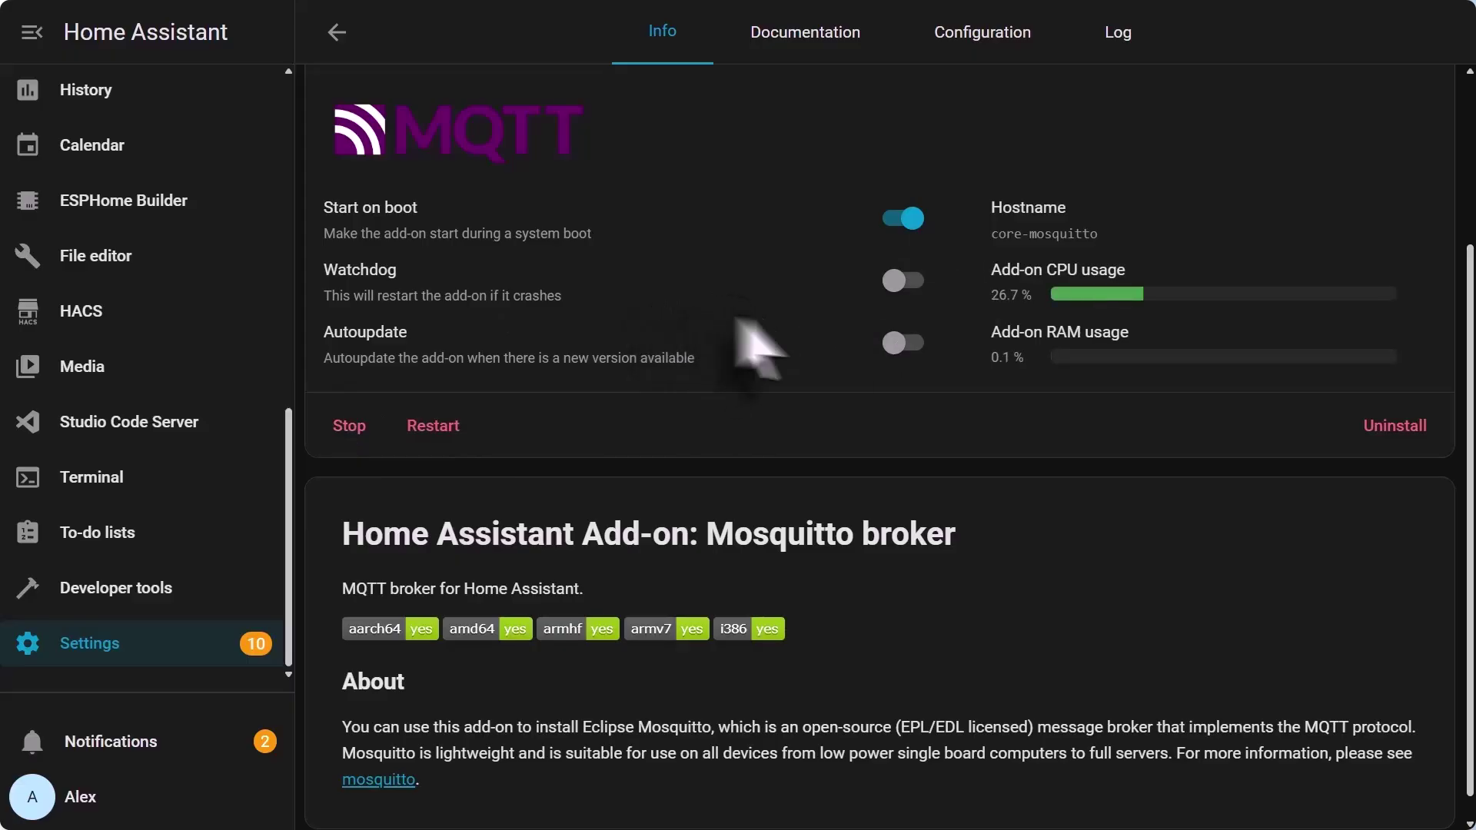
click(1118, 35)
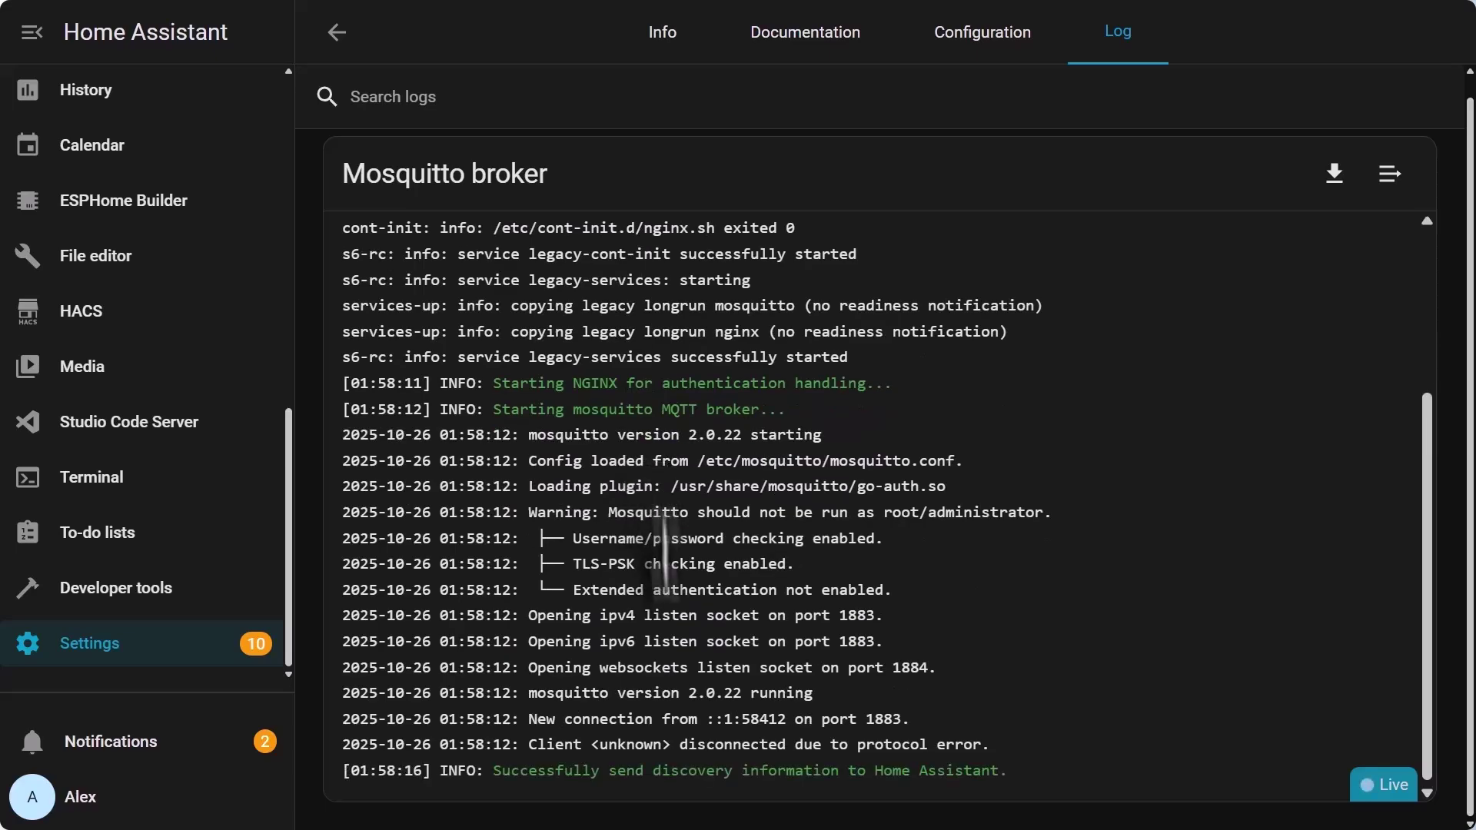
key(alt+Left)
- Add the MQTT integration via Devices & services, connecting it to the discovered Mosquitto broker
click(142, 643)
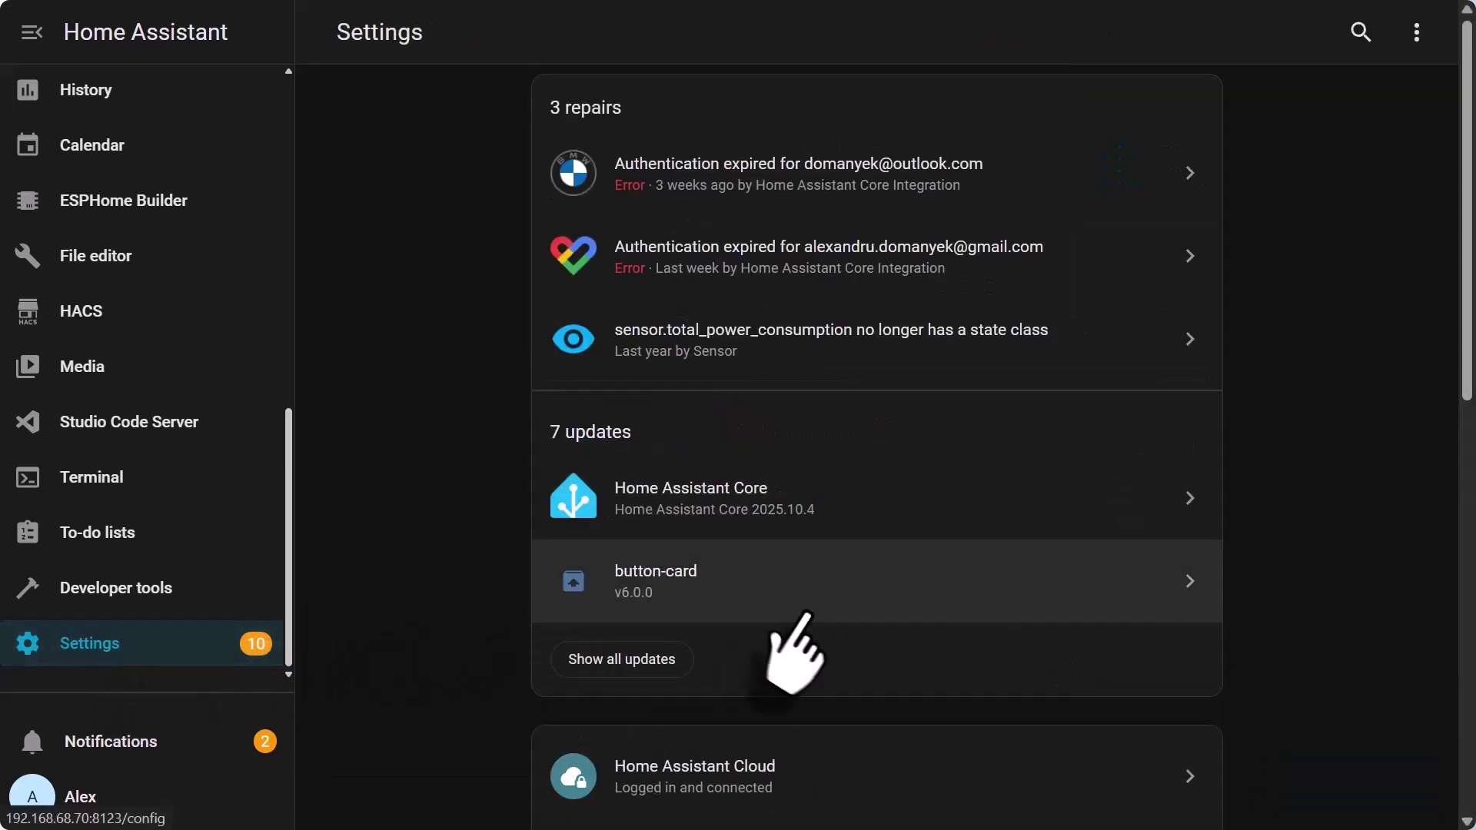
scroll(799, 652, down, 3)
scroll(803, 615, down, 1)
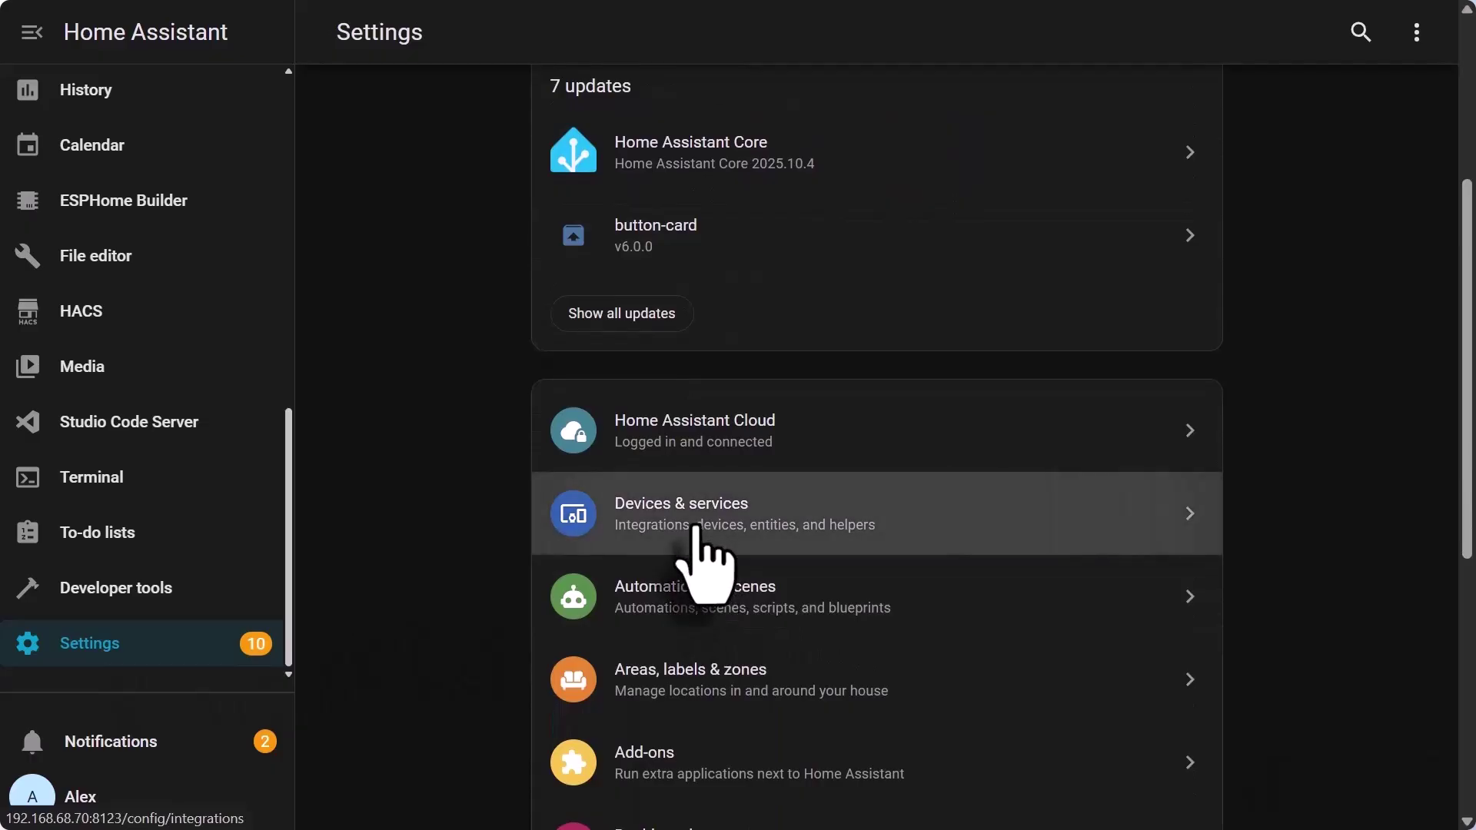
click(696, 527)
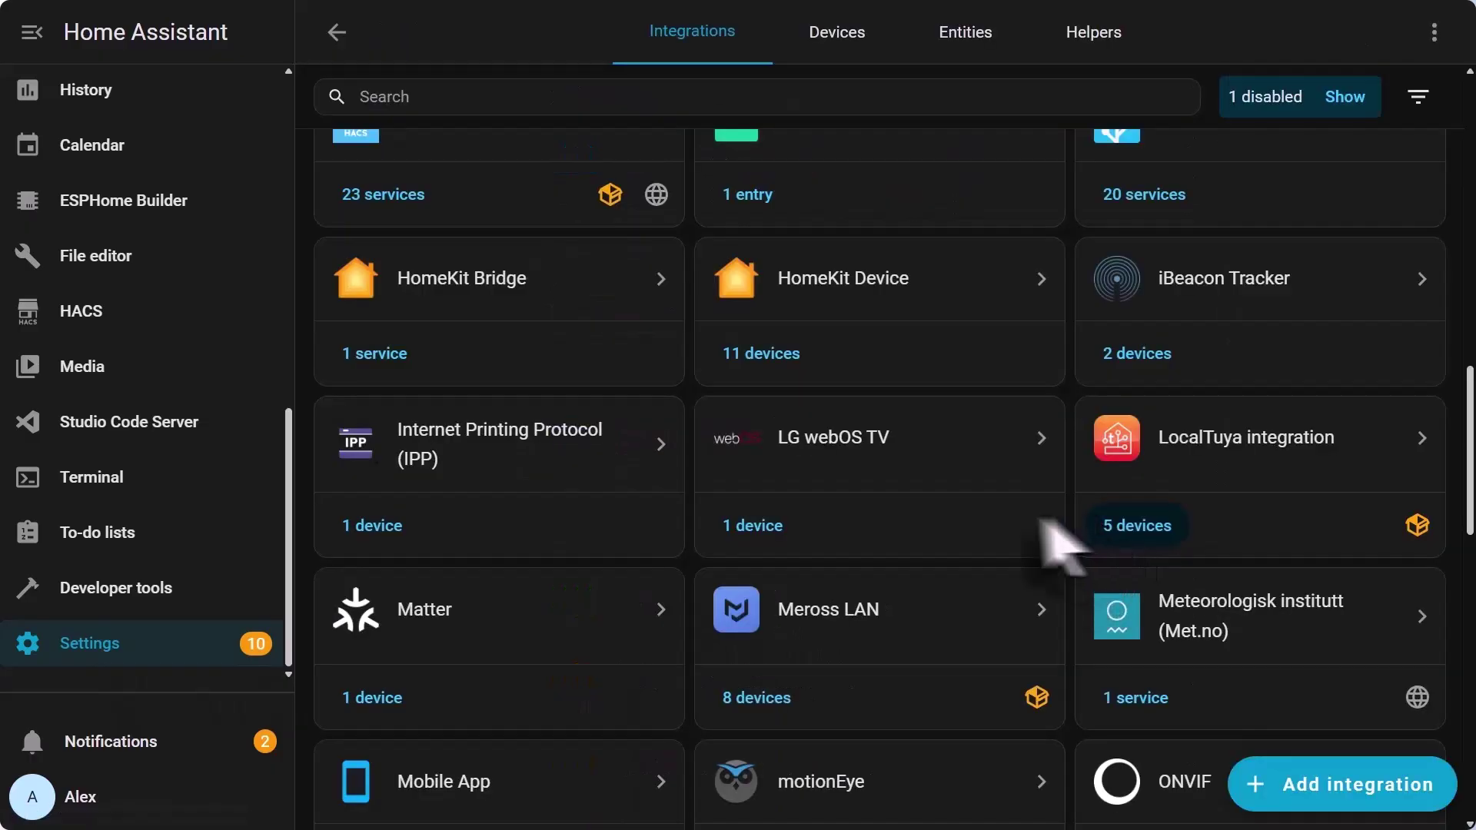
click(1351, 780)
text(mq)
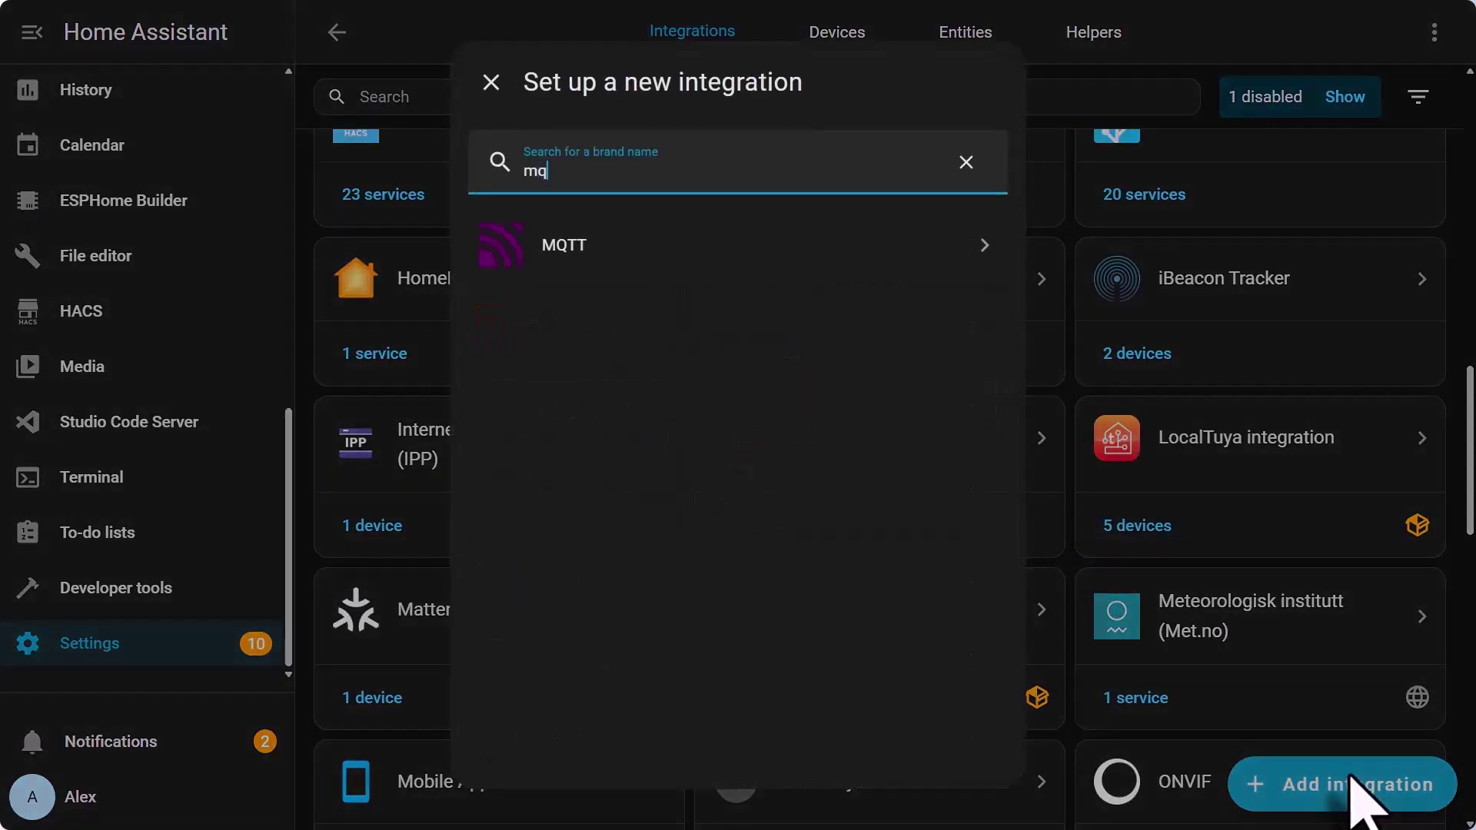
click(611, 250)
click(625, 217)
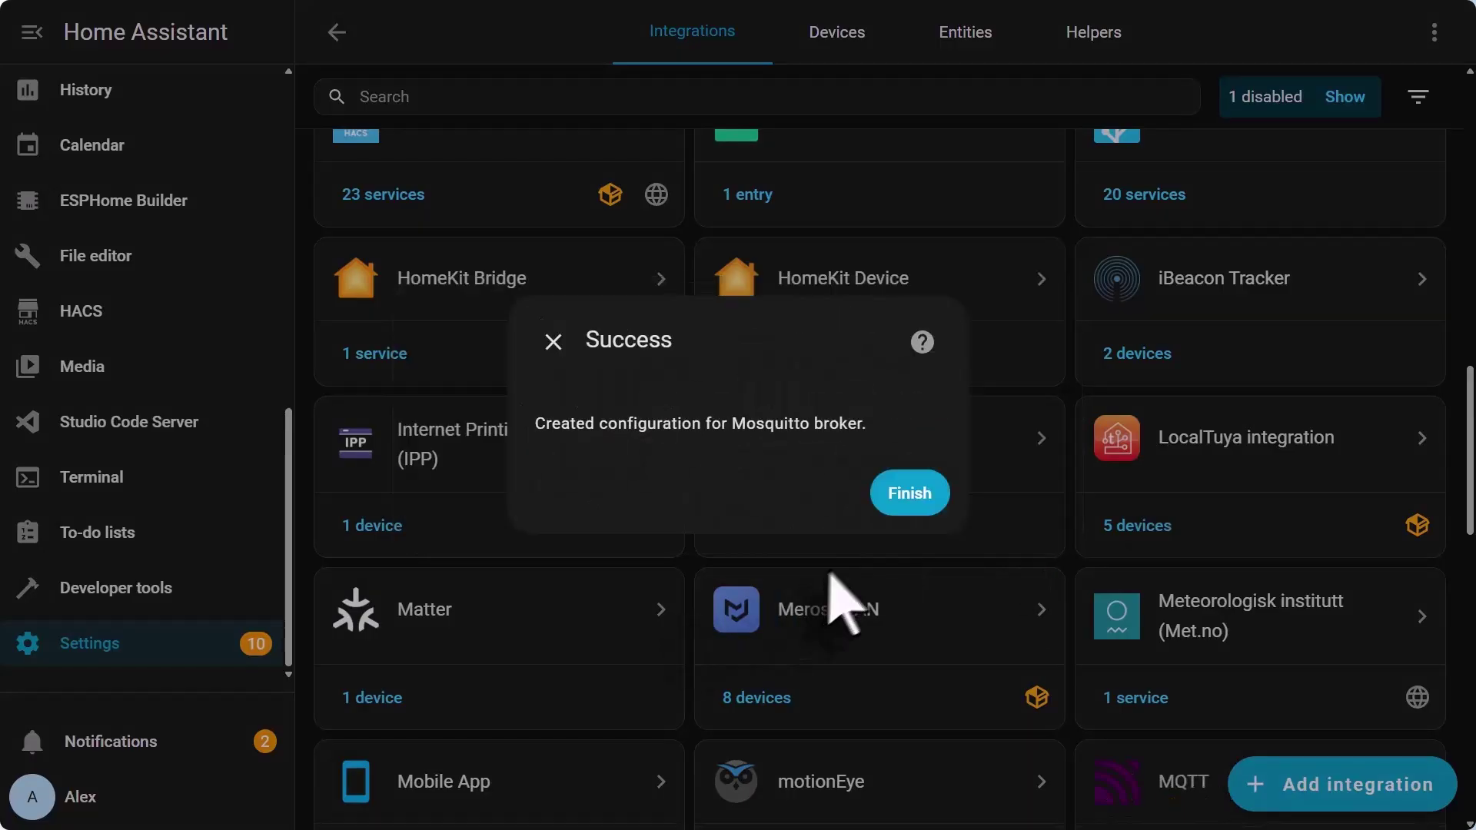
click(915, 500)
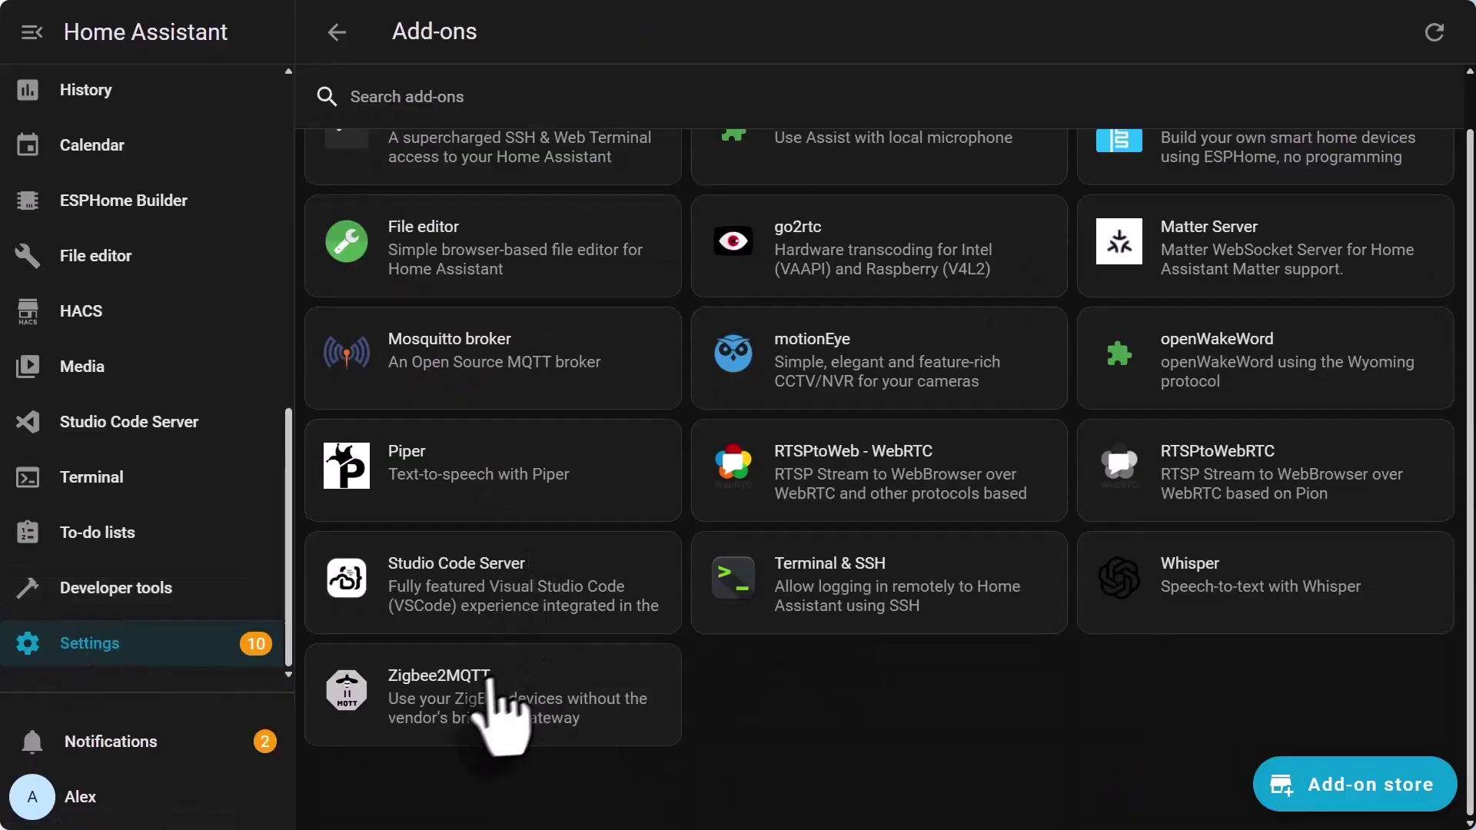
- Enter the MQTT broker login in Zigbee2MQTT's mqtt options, check serial settings, and save
click(479, 692)
click(981, 34)
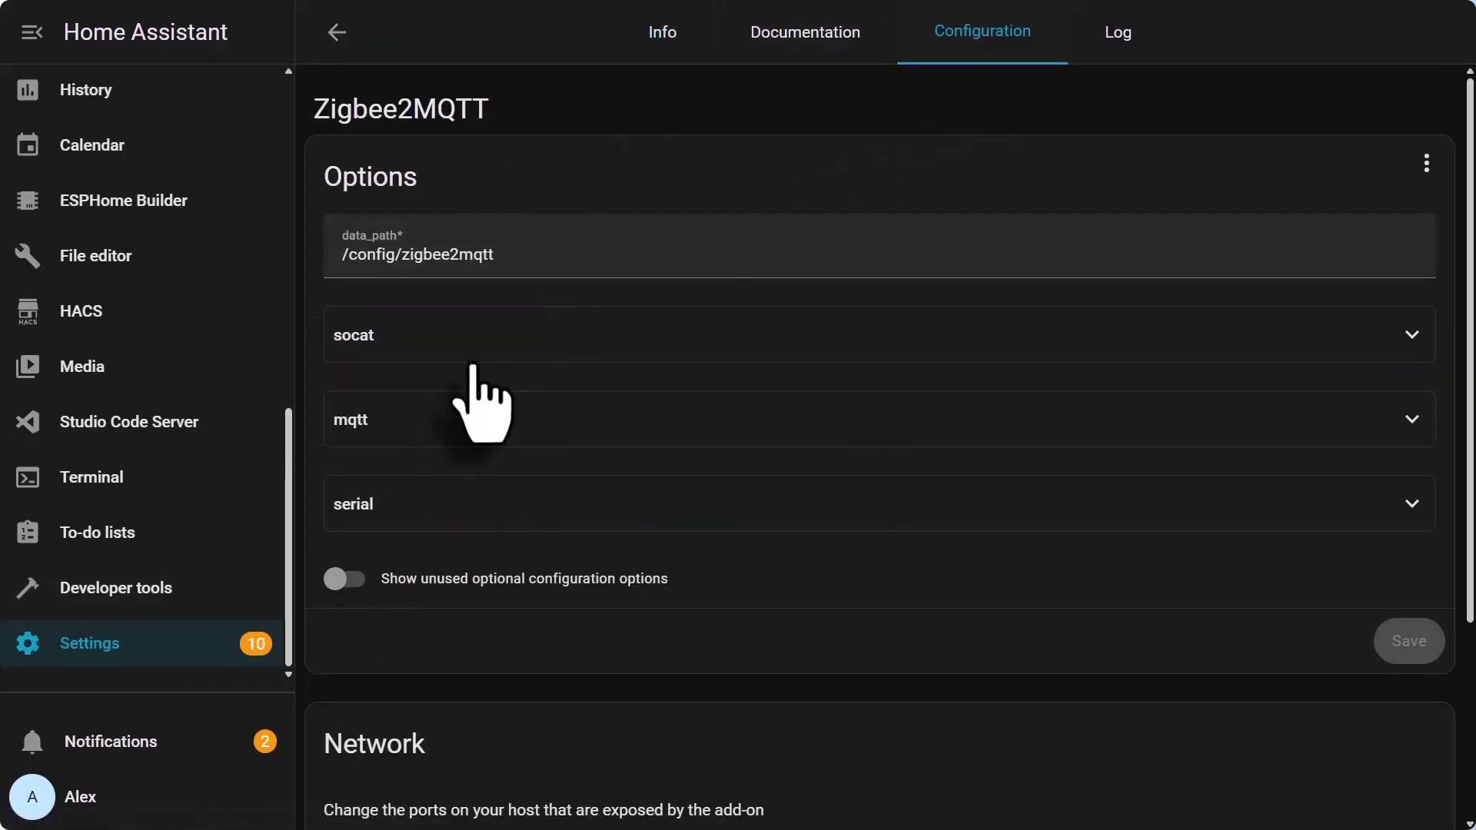
scroll(471, 369, down, 2)
click(436, 304)
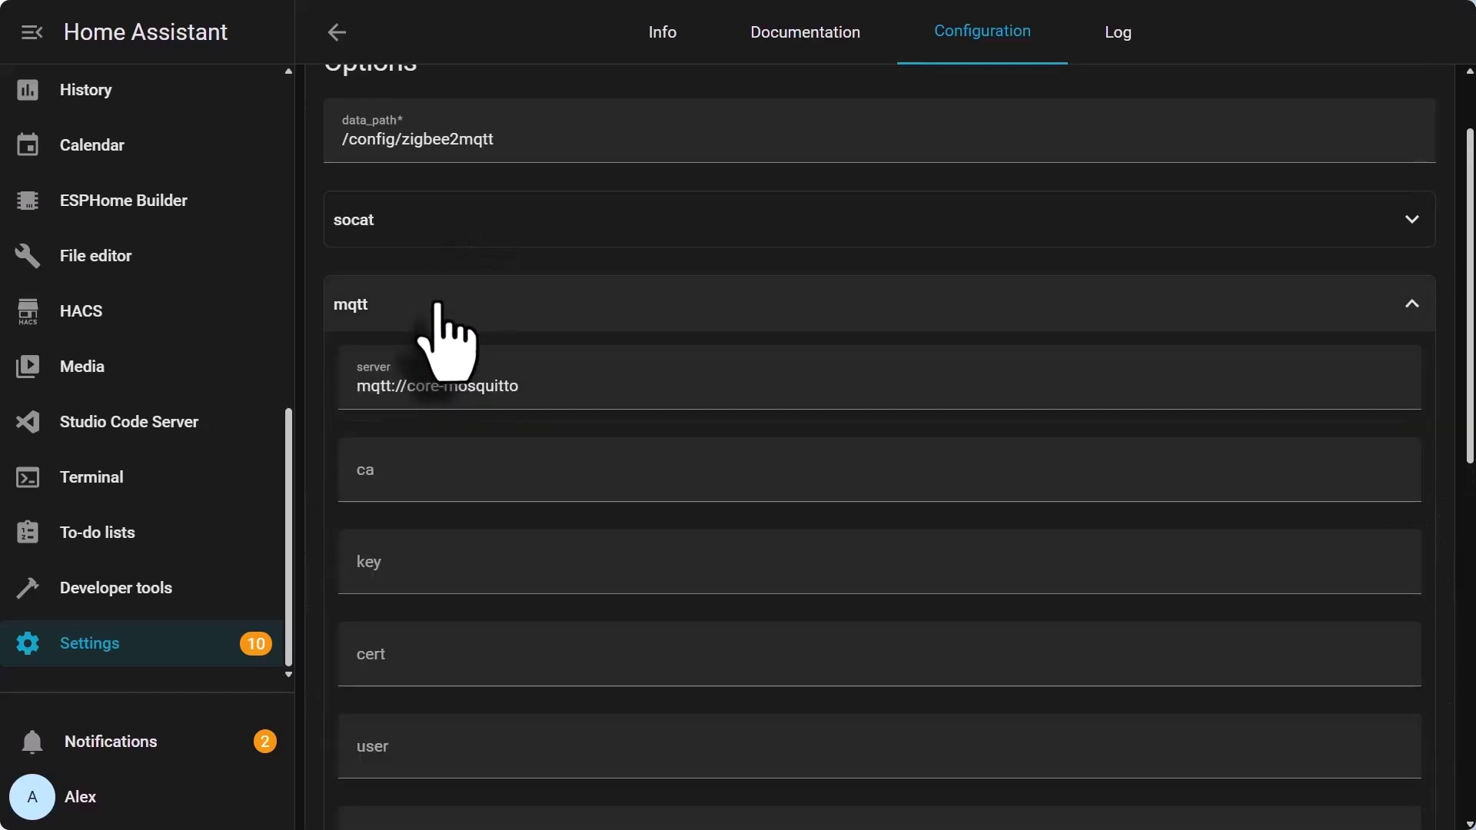
scroll(437, 306, down, 4)
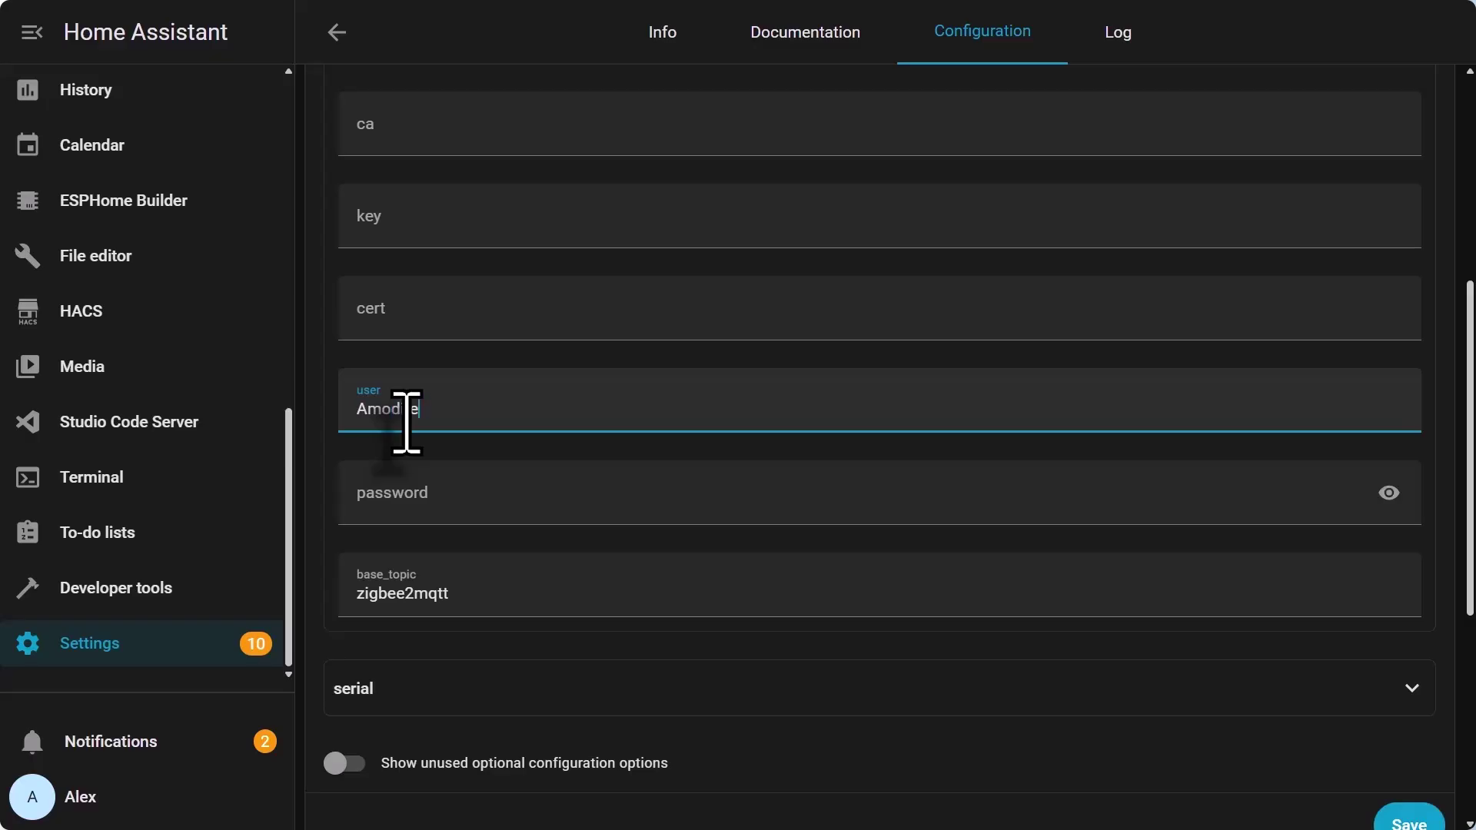
click(791, 688)
scroll(791, 626, down, 7)
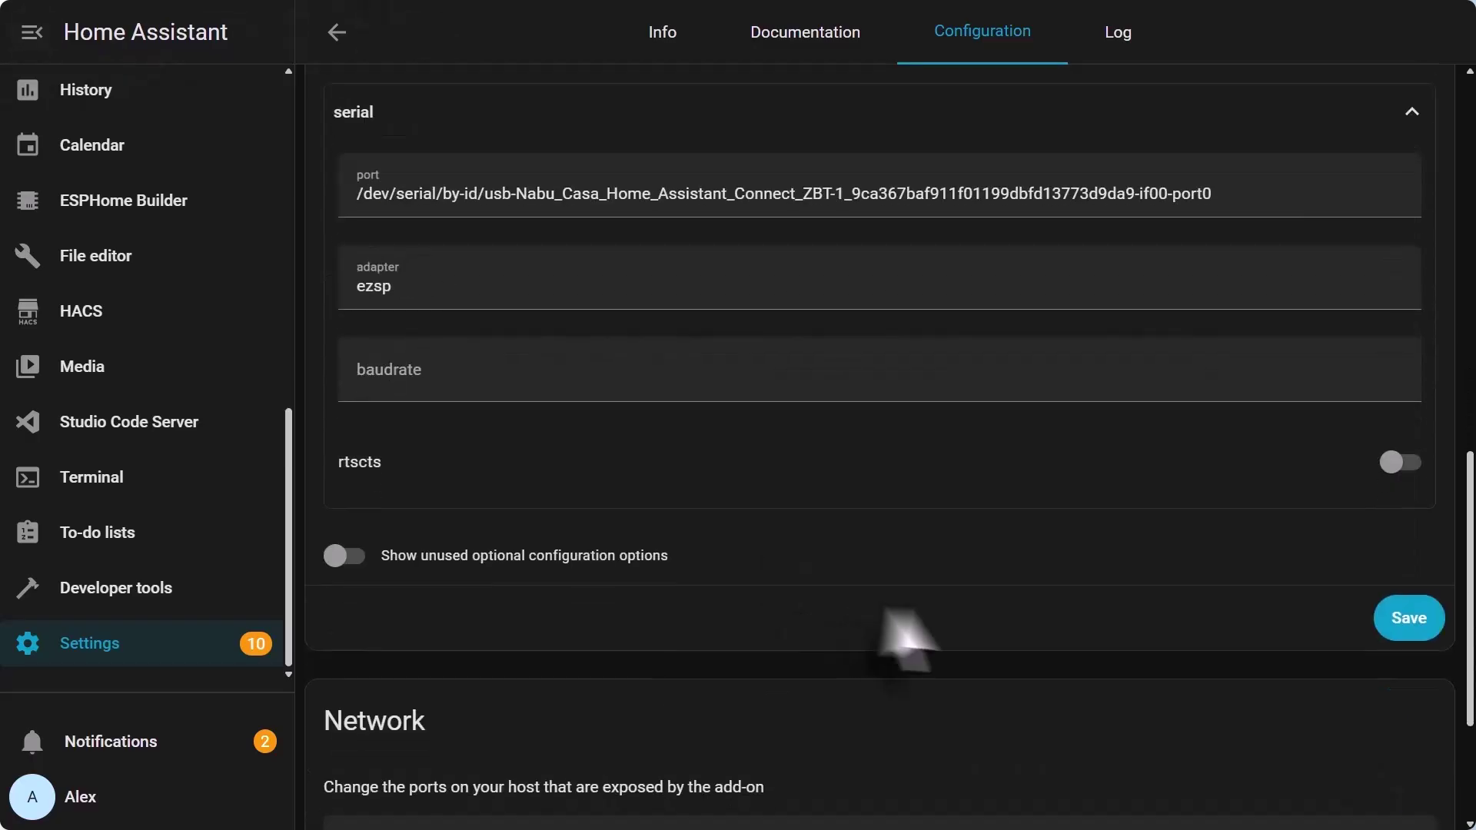
click(1395, 624)
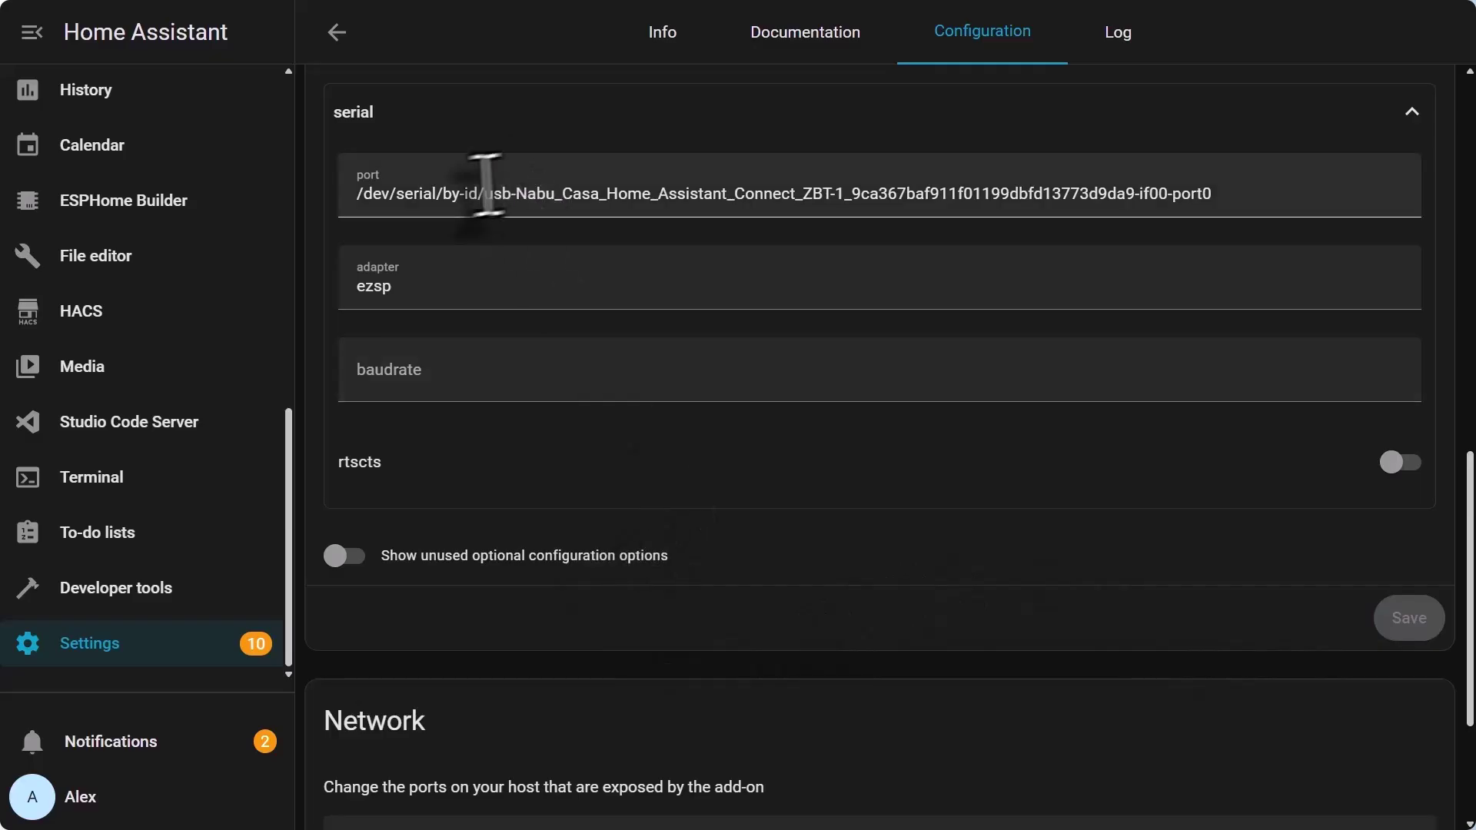
- Start Zigbee2MQTT from its Info tab and open its web UI once running
click(660, 35)
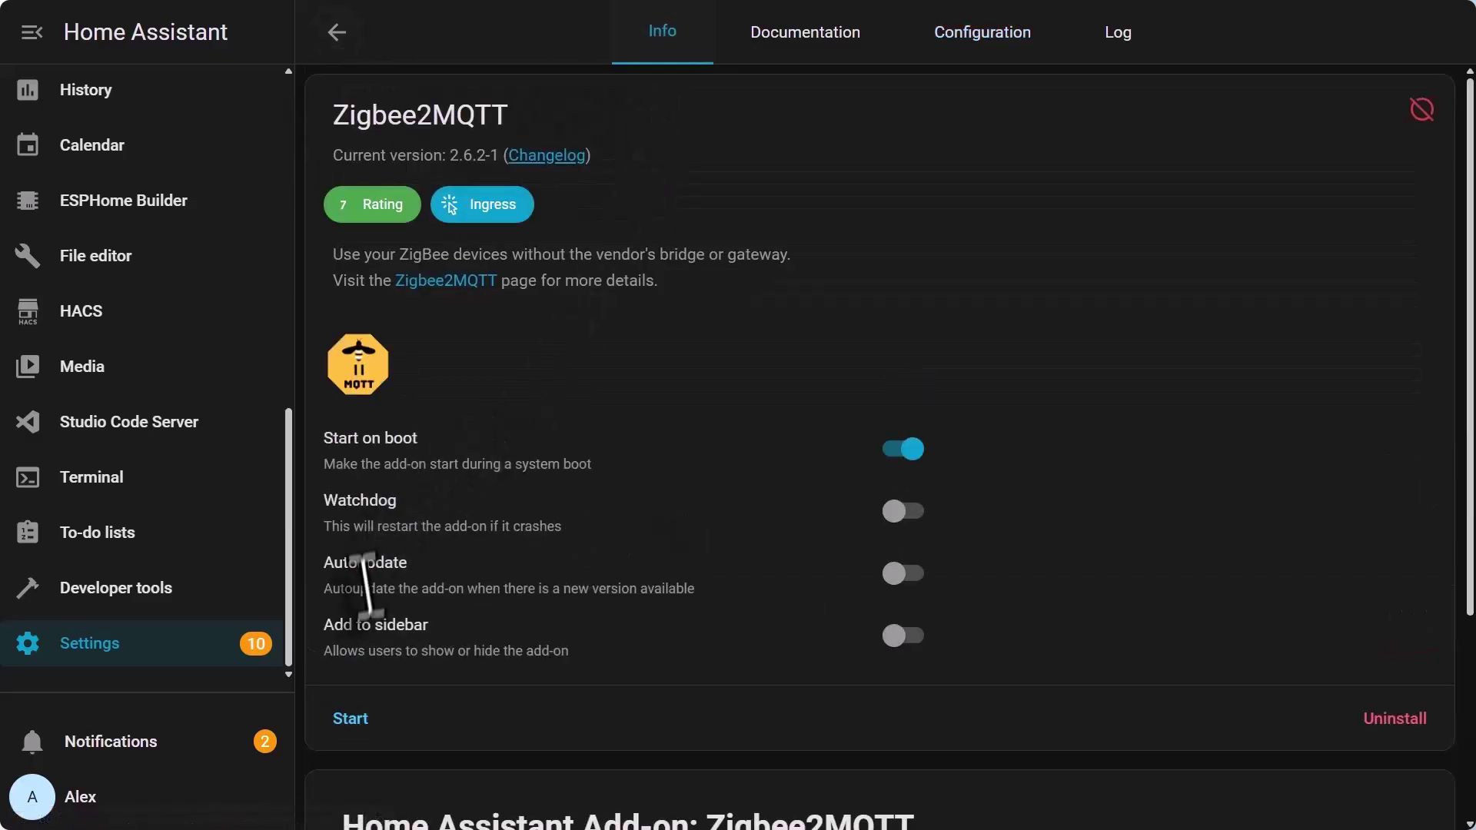
click(373, 730)
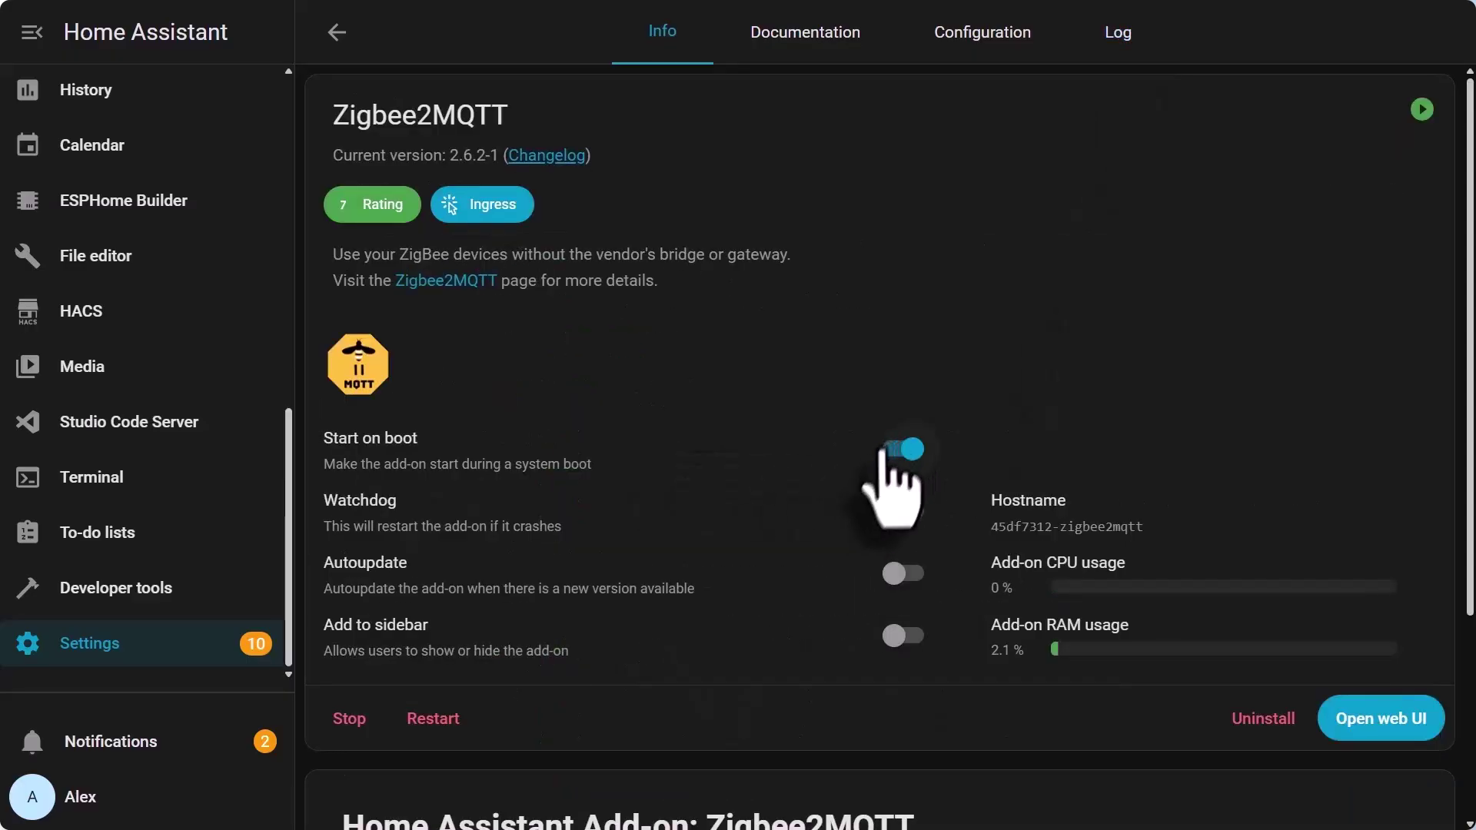
click(1379, 719)
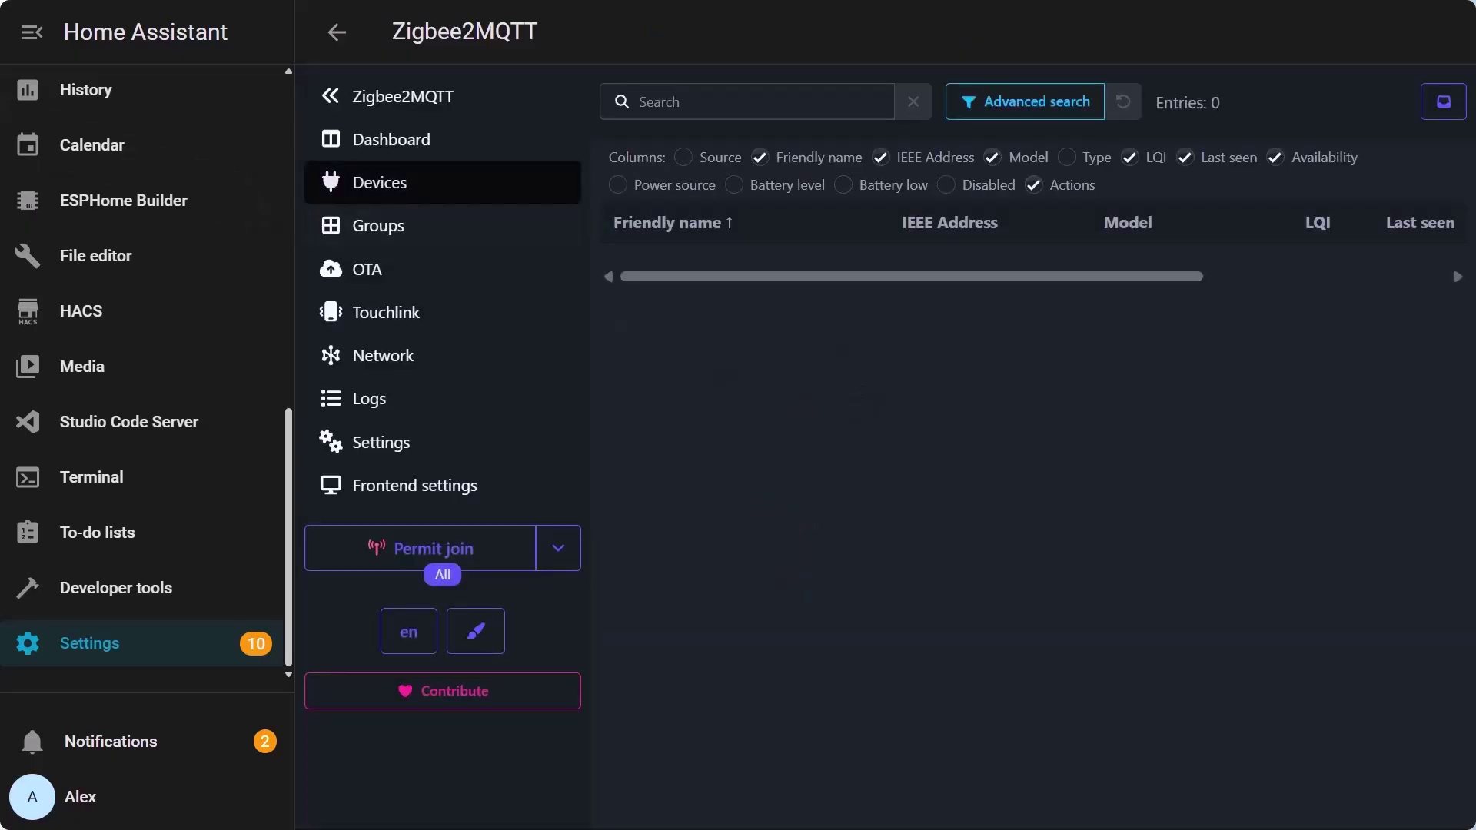
- Enable Permit join (All) in the Zigbee2MQTT web UI
click(438, 552)
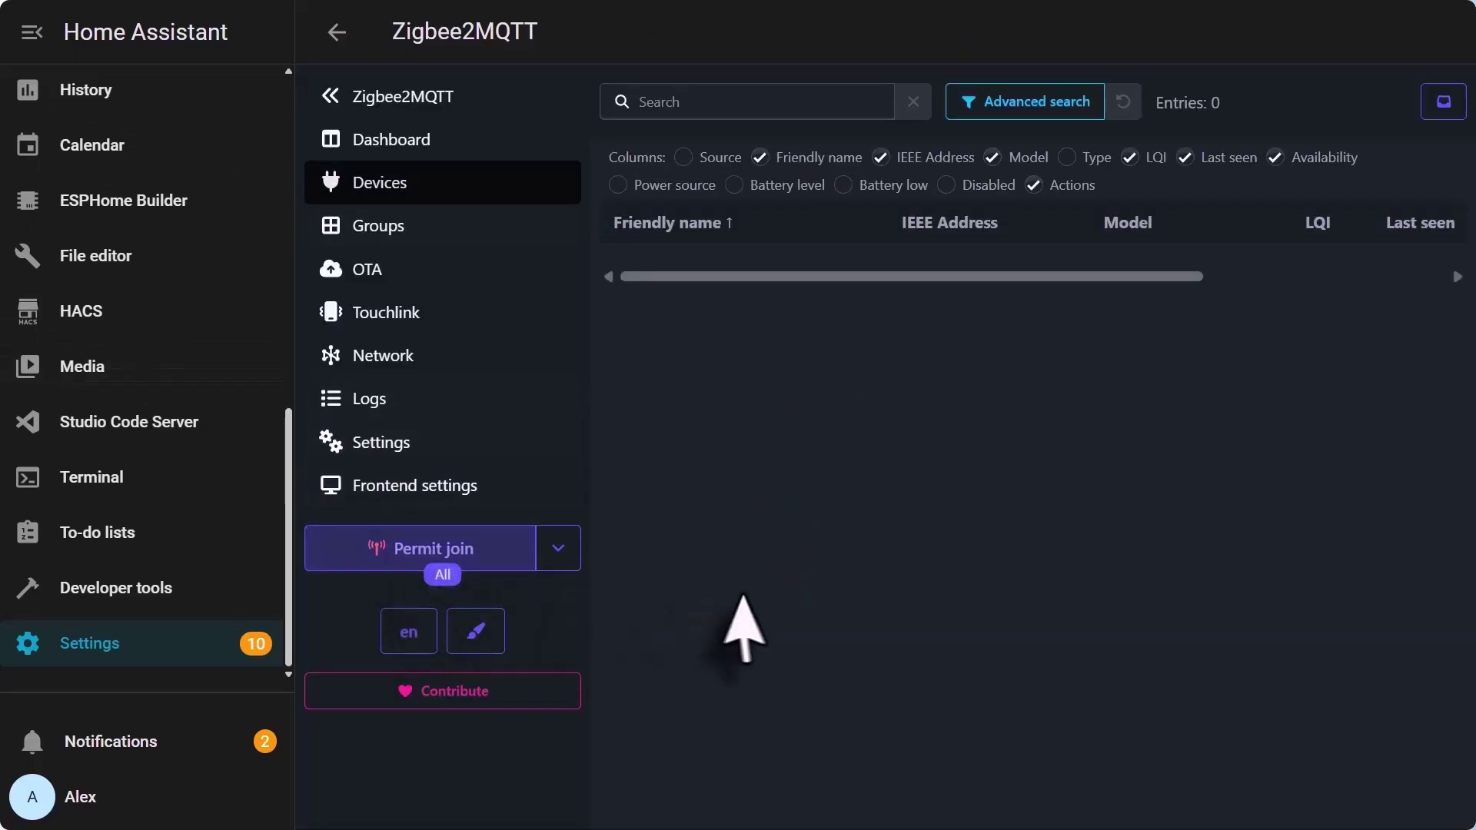